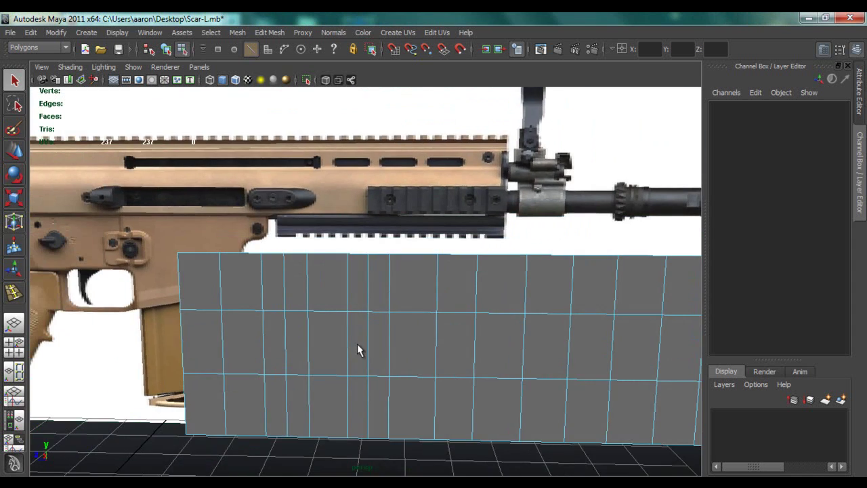
Switch to the side view of the rail and hide the perspective camera icon overlapping its rear end
scroll(359, 353, "down", 2)
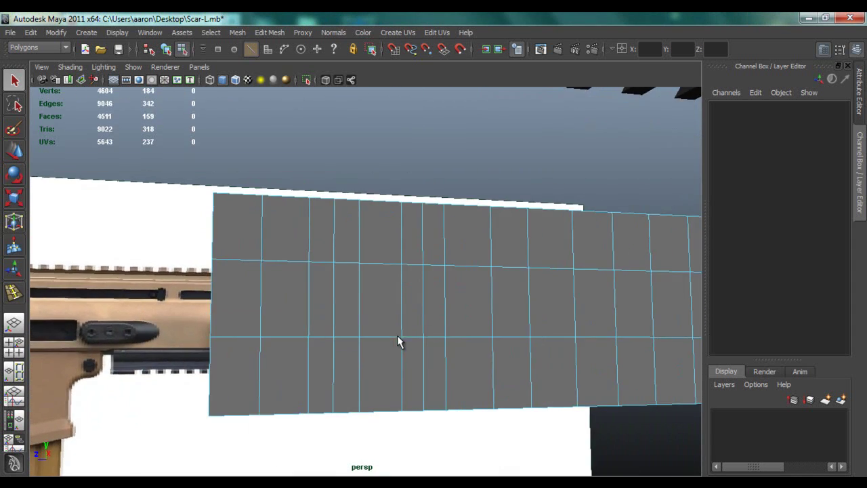
key("space")
key("space")
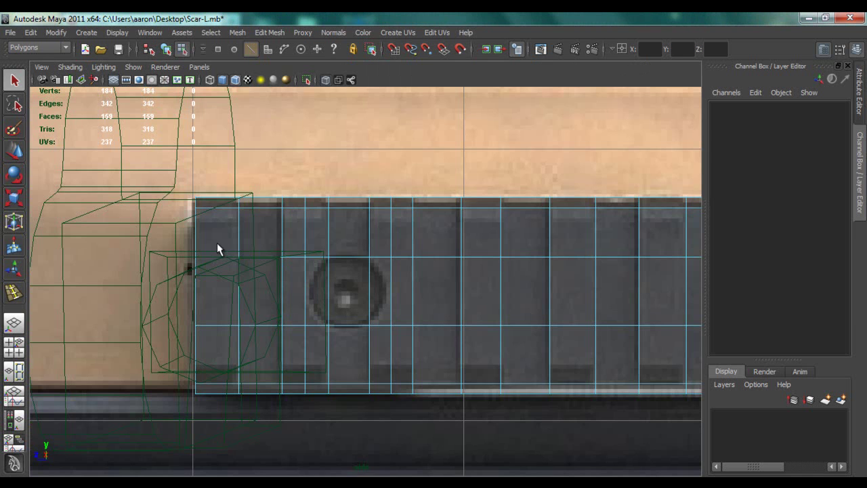
left_click(234, 257)
right_click_drag(337, 245, 387, 215)
left_click(258, 257)
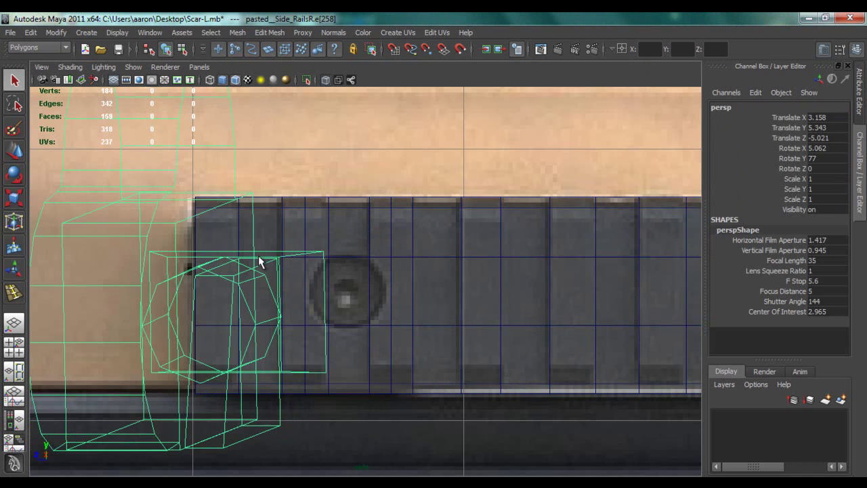
key("ctrl+h")
Delete the side rail's construction history and freeze its transformations
scroll(325, 294, "down", 4)
scroll(325, 294, "up", 2)
left_click(343, 291)
scroll(347, 292, "up", 3)
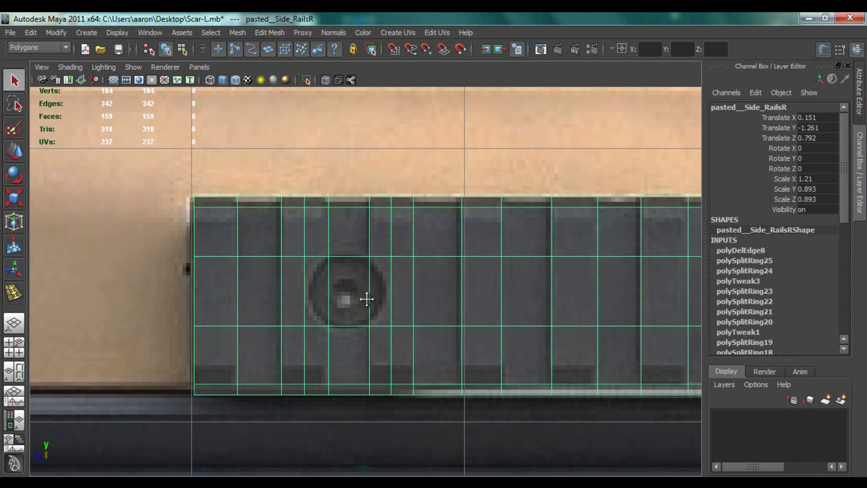
middle_click_drag(366, 297, 363, 317, "alt")
left_click(31, 32)
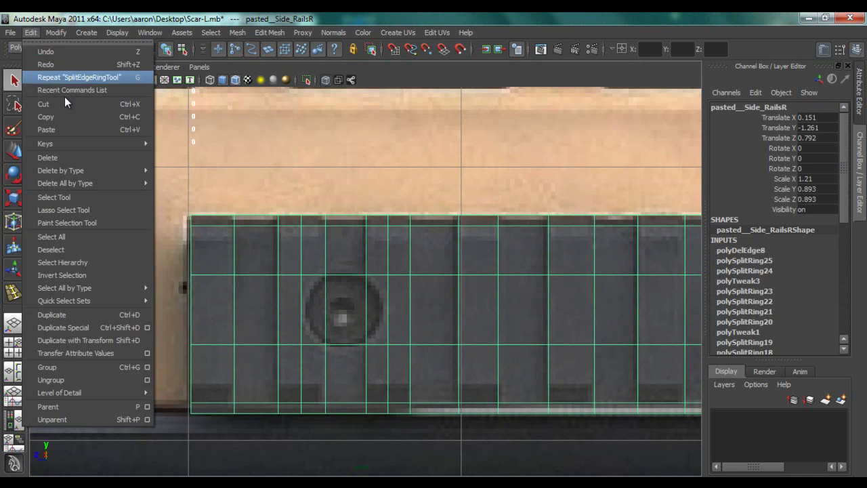
mouse_move(111, 168)
left_click(189, 174)
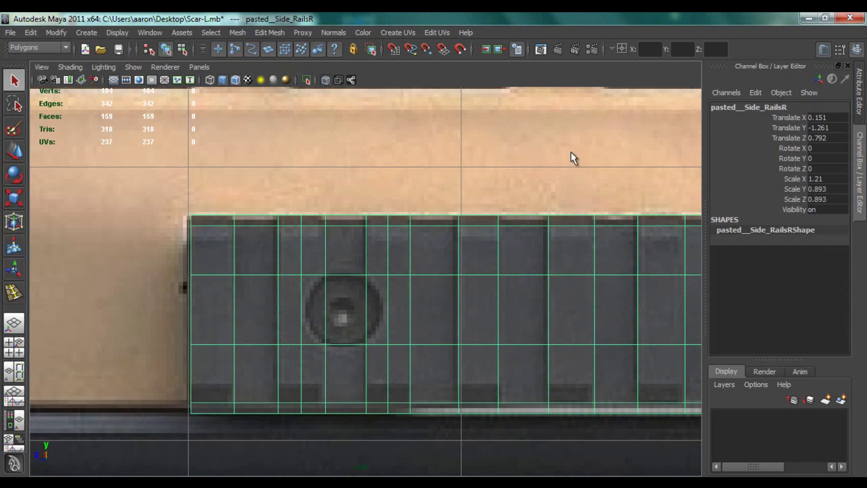
left_click(55, 33)
left_click(107, 75)
Examine the rail's edge layout around the rear screw in the side and perspective views
right_click_drag(227, 147, 320, 226, "alt")
middle_click_drag(369, 254, 368, 271, "alt")
right_click_drag(369, 271, 344, 285)
right_click_drag(398, 291, 402, 250)
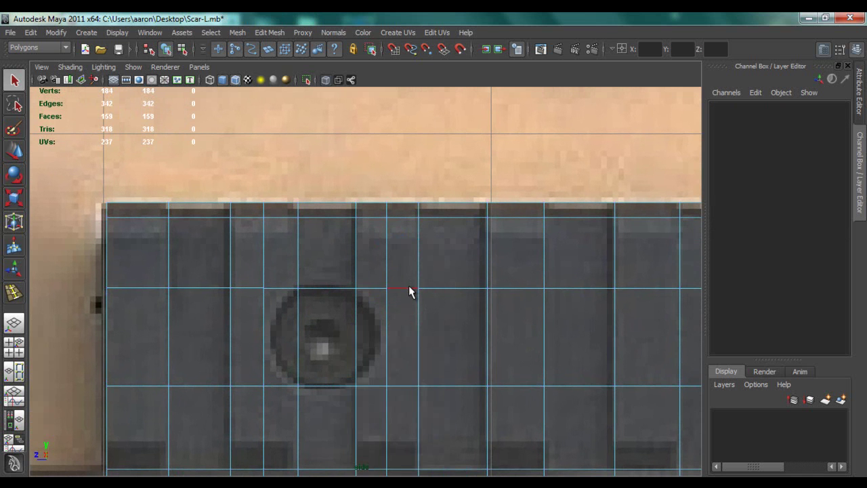
key("space")
key("space")
left_click_drag(556, 193, 576, 262, "alt")
left_click_drag(544, 297, 477, 290, "alt")
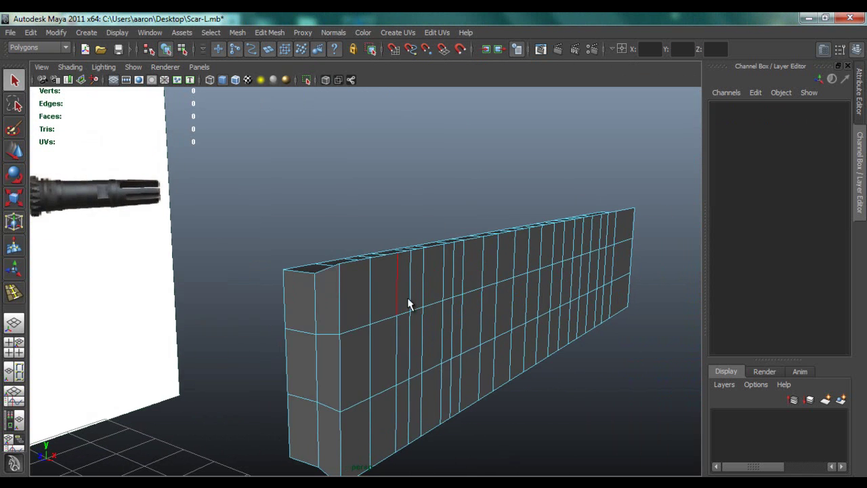
key("space")
key("space")
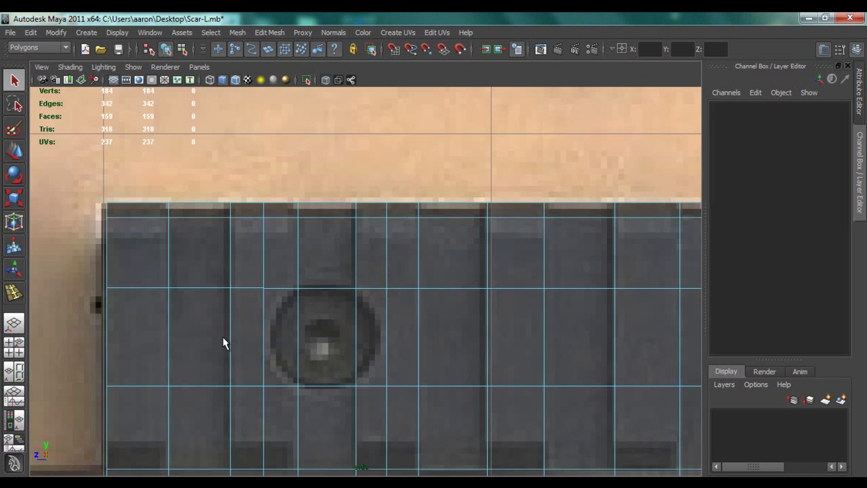
Try to raise the single vertex at the rear screw's upper left, then undo the move
right_click_drag(338, 269, 256, 292)
left_click(263, 293)
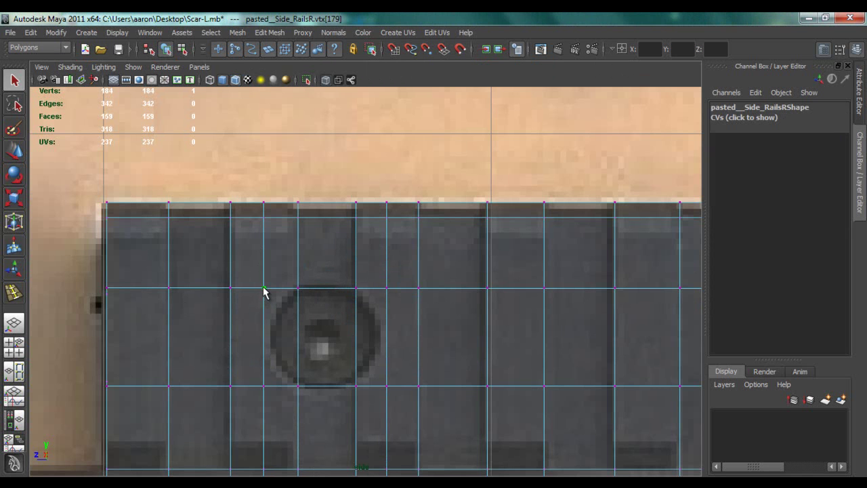
key("w")
left_click_drag(265, 207, 263, 191)
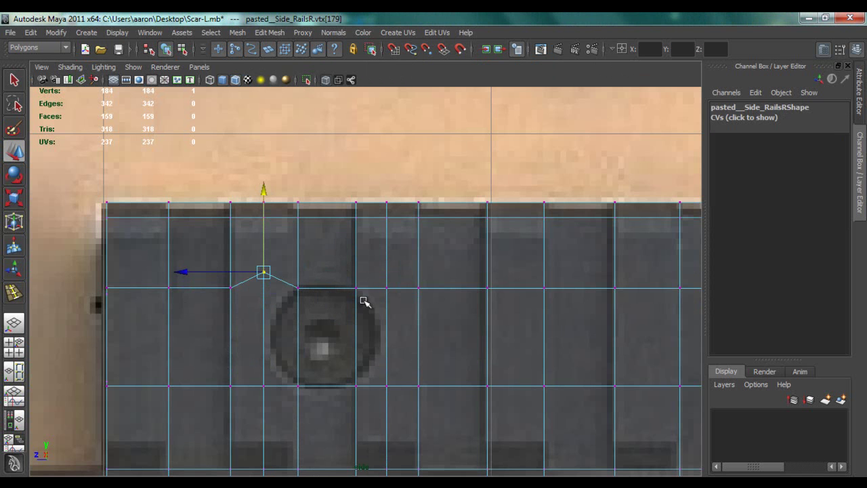
key("ctrl+z")
Scale the rail's two middle horizontal edge loops slightly apart vertically so they clear the rear screw, and return to object mode
scroll(407, 307, "down", 4)
scroll(407, 306, "up", 1)
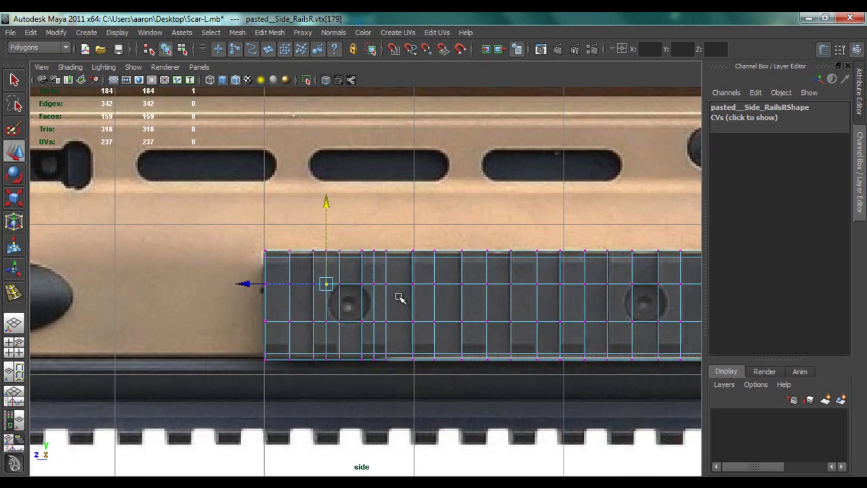
right_click_drag(399, 296, 461, 229)
scroll(416, 308, "up", 2)
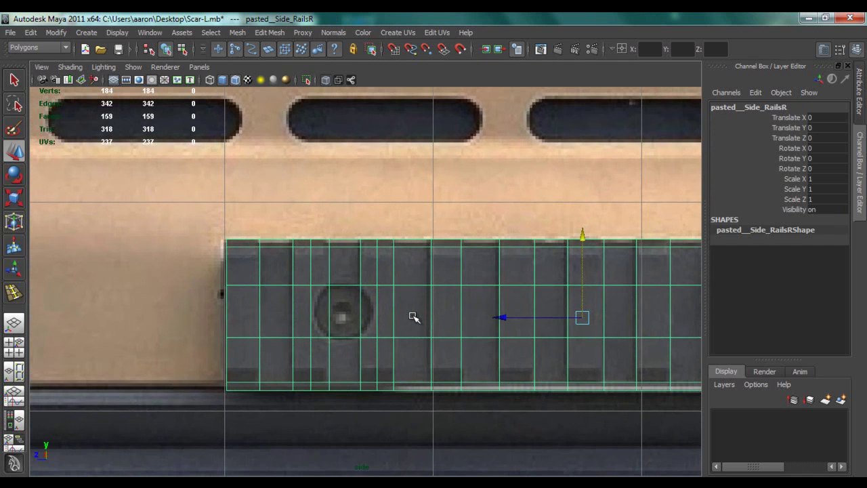
scroll(409, 314, "up", 1)
right_click_drag(397, 271, 334, 286)
left_click_drag(180, 267, 613, 291)
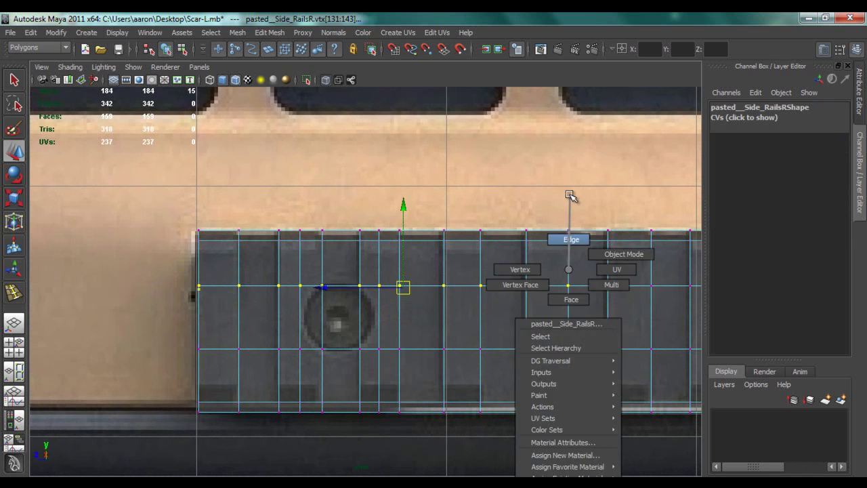
key("q")
double_click(581, 286)
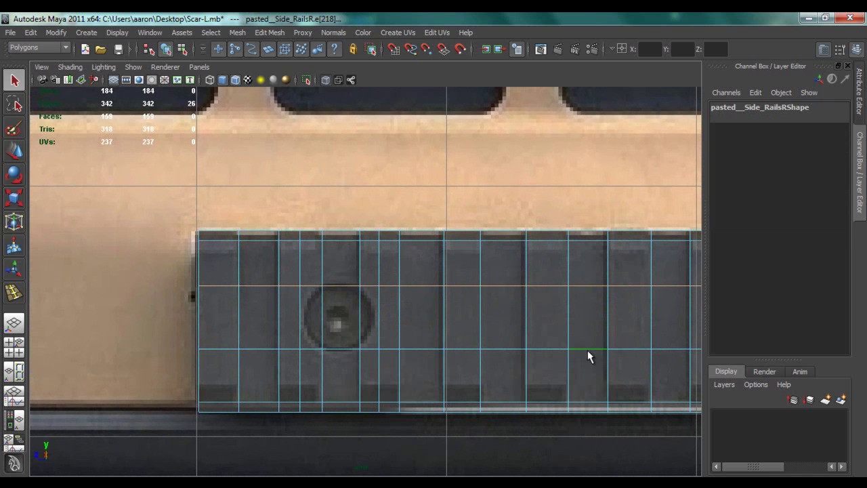
key("w")
left_click_drag(623, 205, 613, 187)
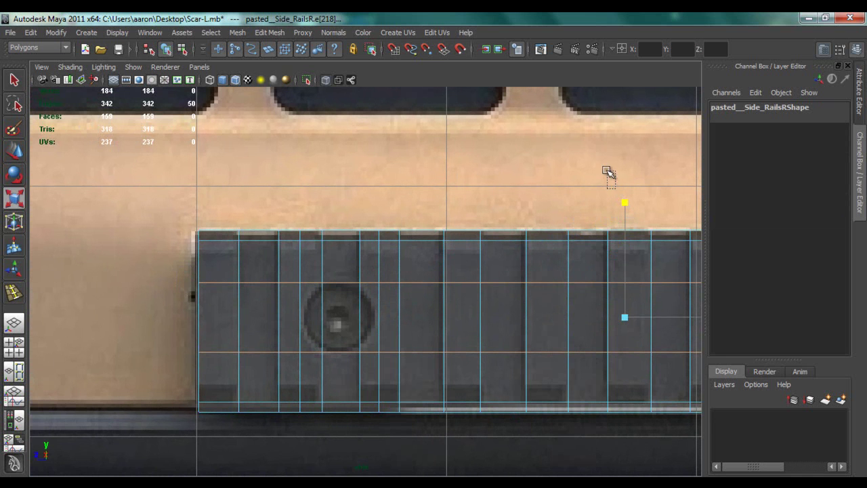
left_click(607, 173)
right_click_drag(425, 274, 485, 226)
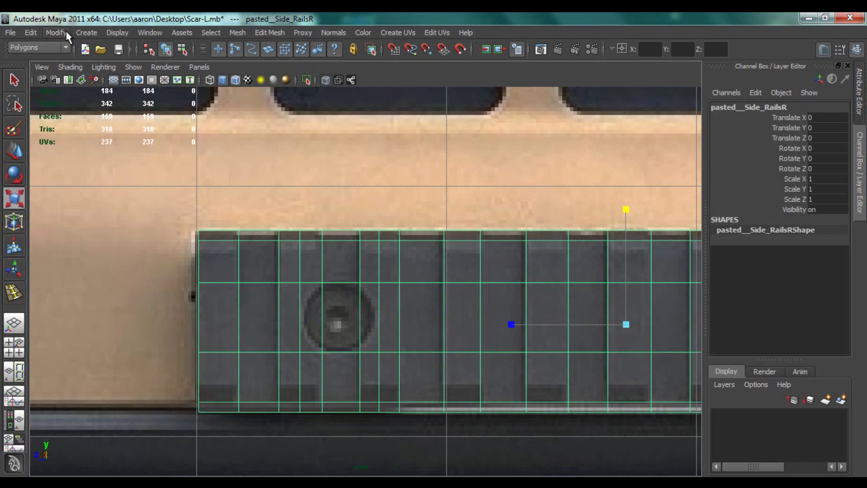
scroll(278, 332, "up", 2)
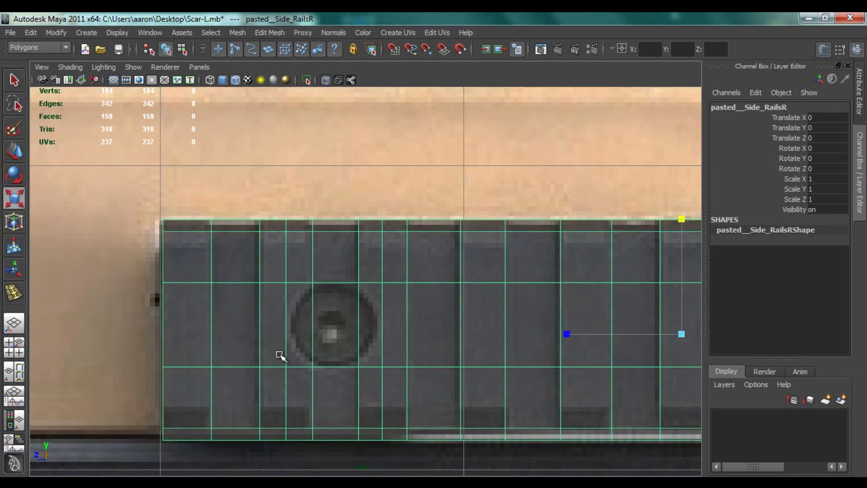
scroll(278, 353, "up", 2)
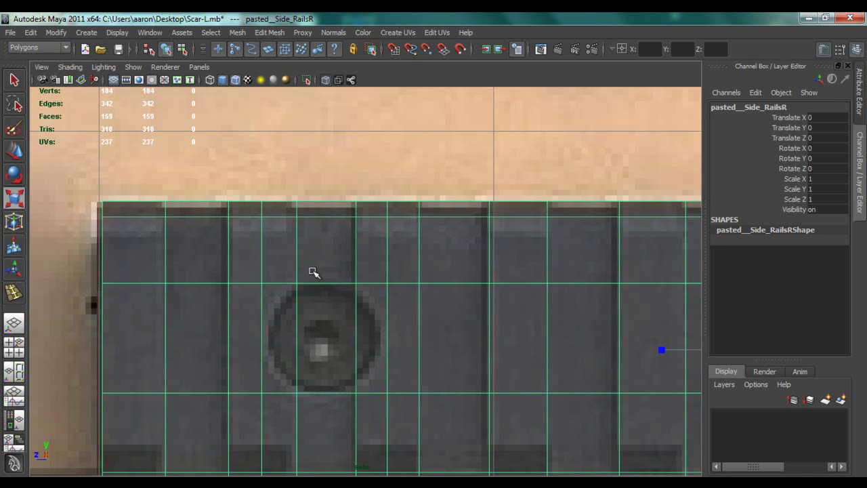
scroll(393, 353, "down", 5)
scroll(344, 323, "up", 4)
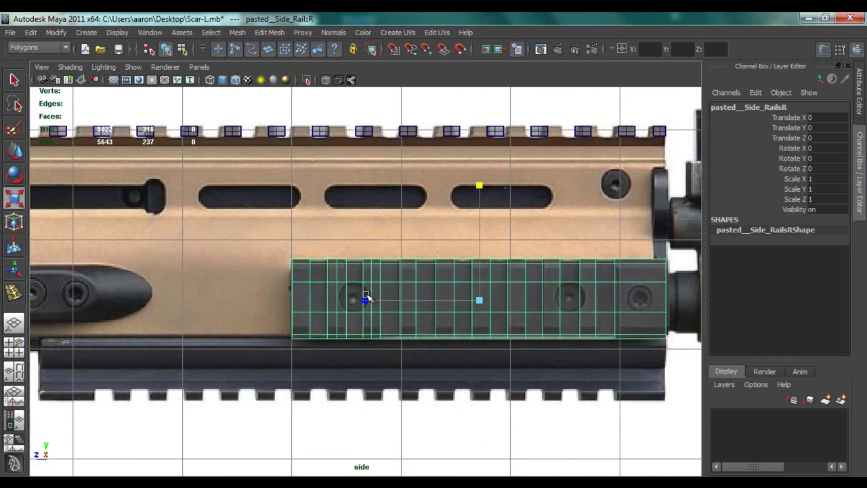
Draw a trial polygon cylinder on the grid below the handguard and delete it
right_click_drag(366, 280, 383, 228, "shift")
key("ctrl+z")
key("q")
left_click(445, 228)
scroll(240, 401, "down", 3)
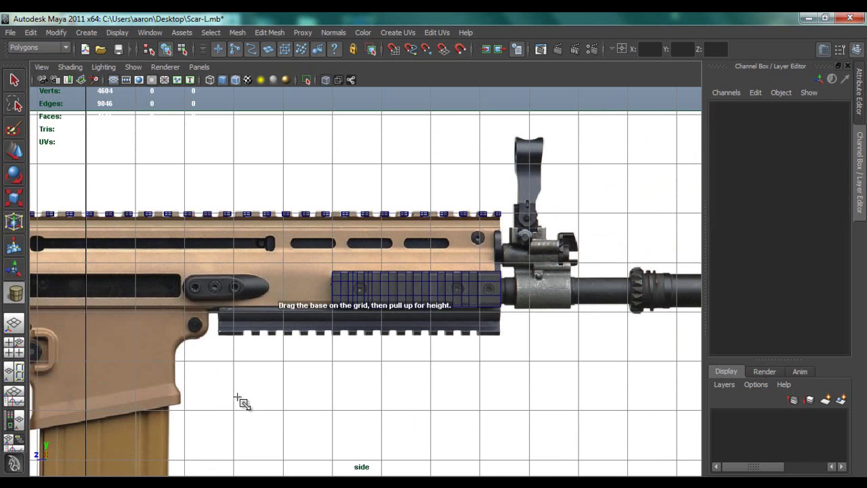
left_click_drag(209, 372, 215, 420)
scroll(318, 431, "up", 2)
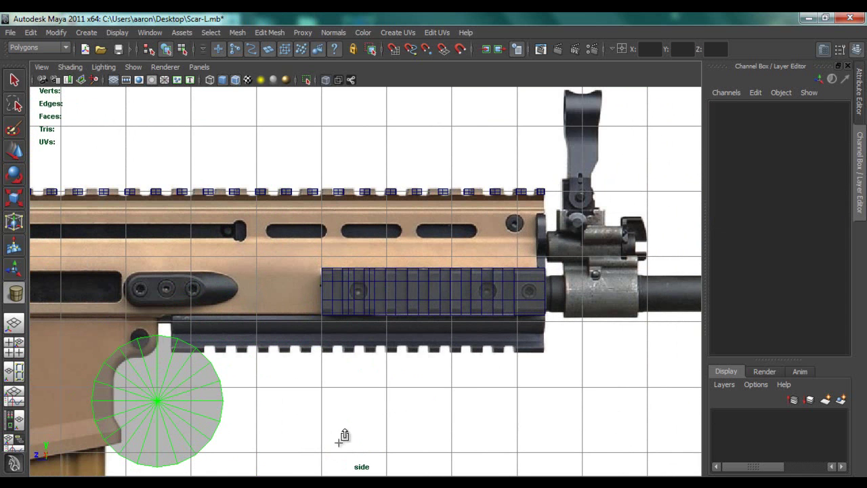
left_click_drag(198, 391, 205, 358)
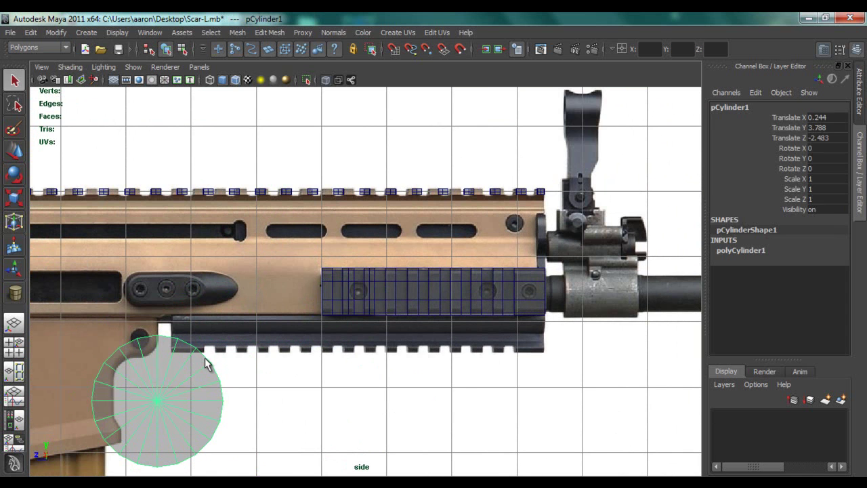
key("Delete")
Make the side rail a live surface
scroll(359, 352, "up", 2)
left_click(374, 308)
scroll(375, 332, "up", 2)
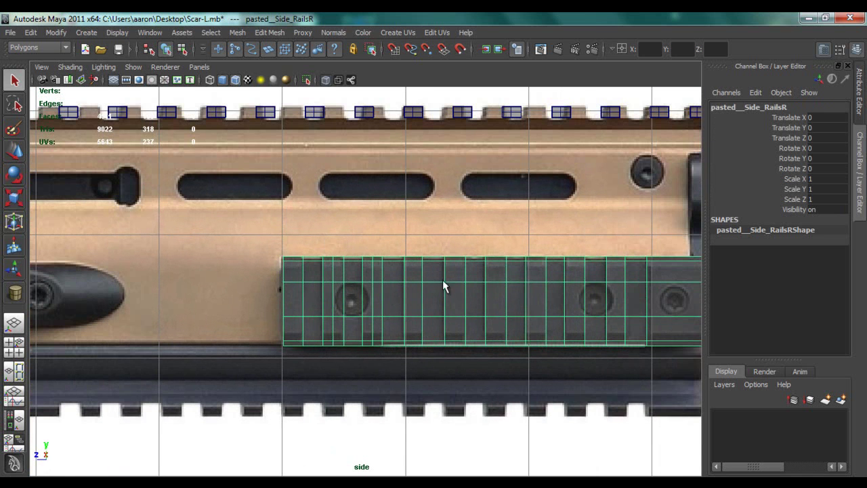
left_click(52, 31)
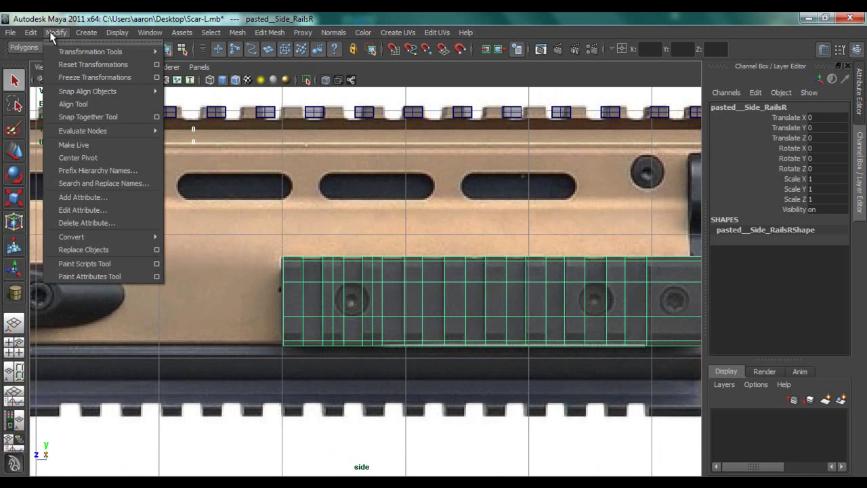
left_click(125, 145)
Create a polygon cylinder with a radius of about 0.148 and a height of about 0.12 on the live rail near the rear screw
left_click(84, 32)
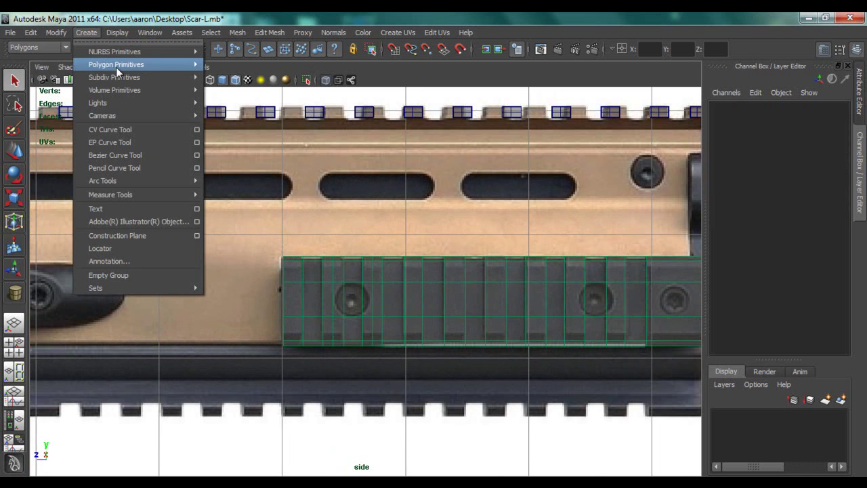
mouse_move(117, 67)
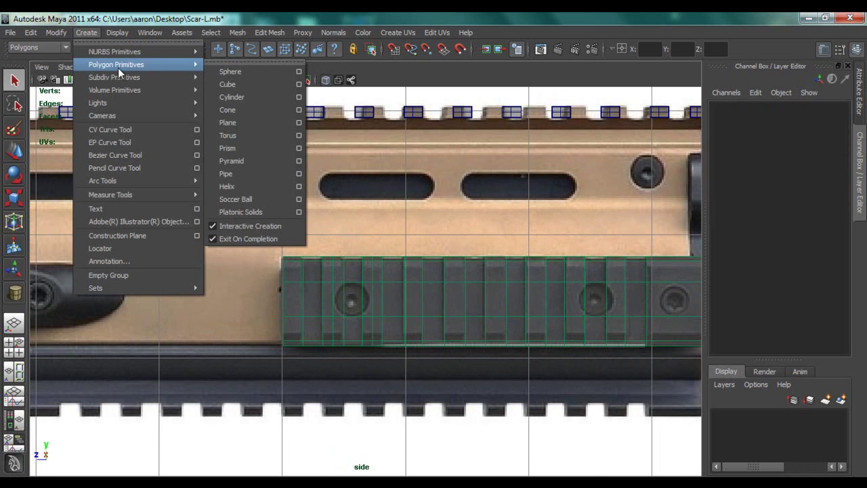
left_click(246, 97)
scroll(350, 267, "up", 4)
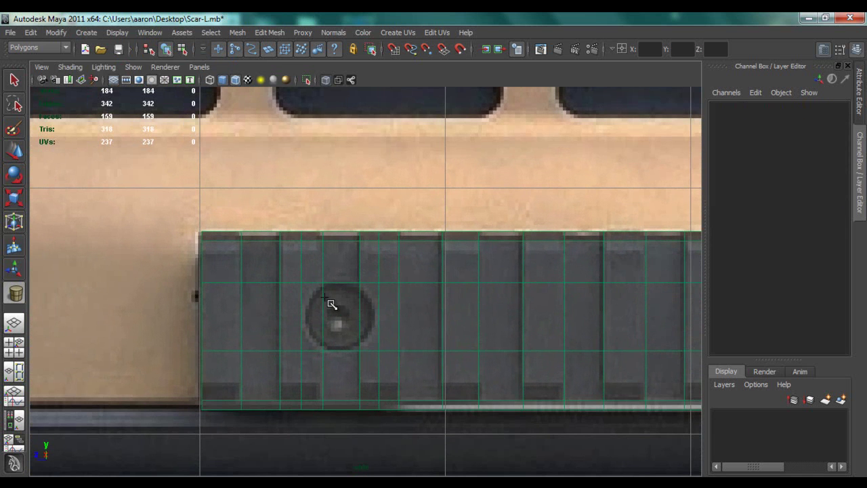
left_click_drag(328, 300, 363, 318)
left_click_drag(364, 273, 360, 277)
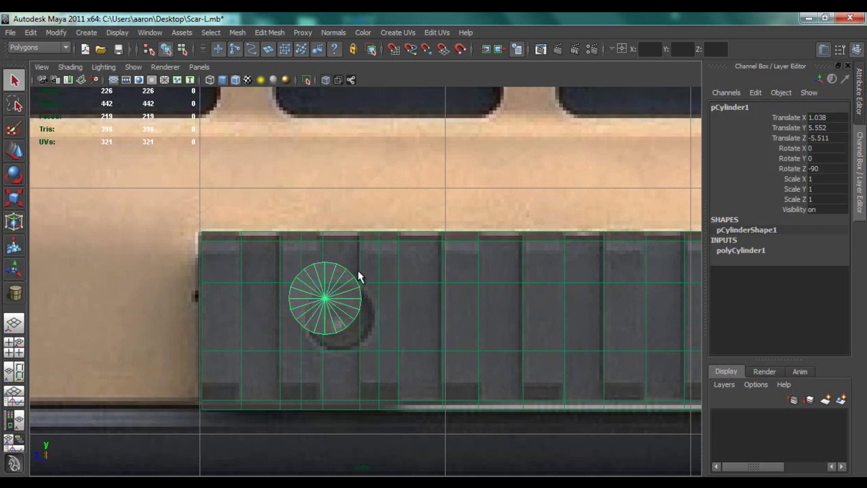
Set the cylinder's axis subdivisions to 8 and move it onto the rear screw in the reference image
left_click(741, 251)
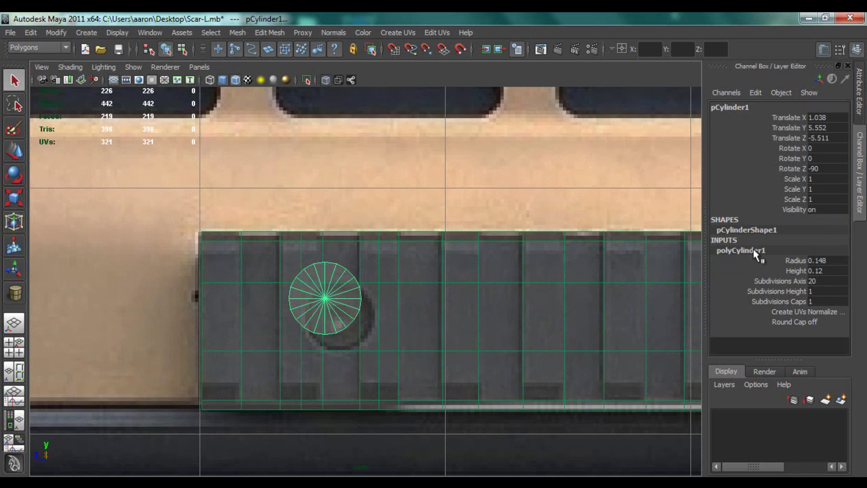
left_click(833, 280)
type("8")
key("Return")
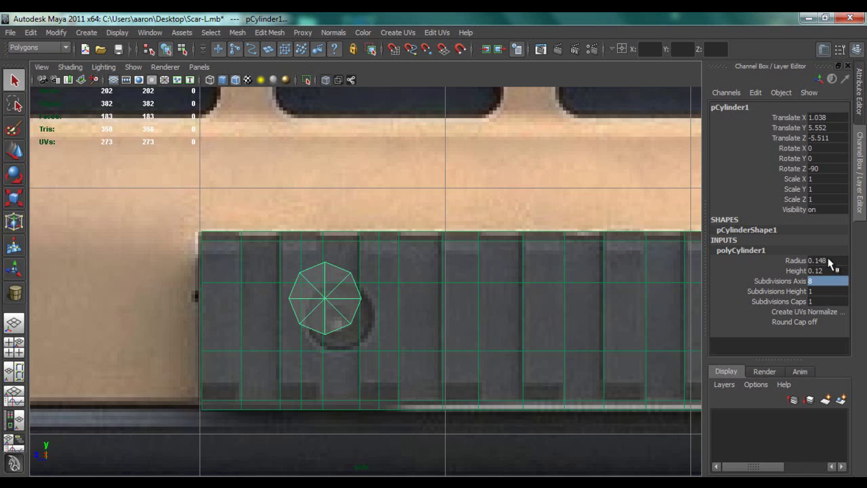
key("w")
left_click_drag(325, 298, 341, 317)
Deselect the cylinder, turn off the rail's live surface state and select the rail
left_click(415, 279)
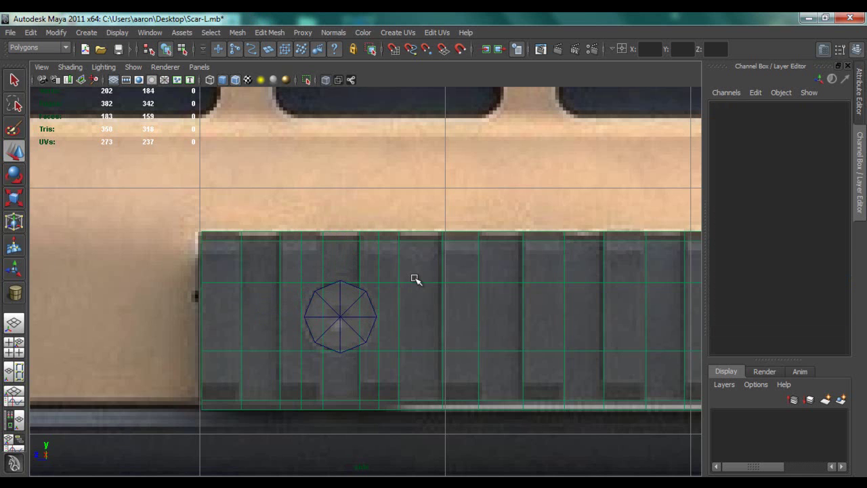
left_click(58, 34)
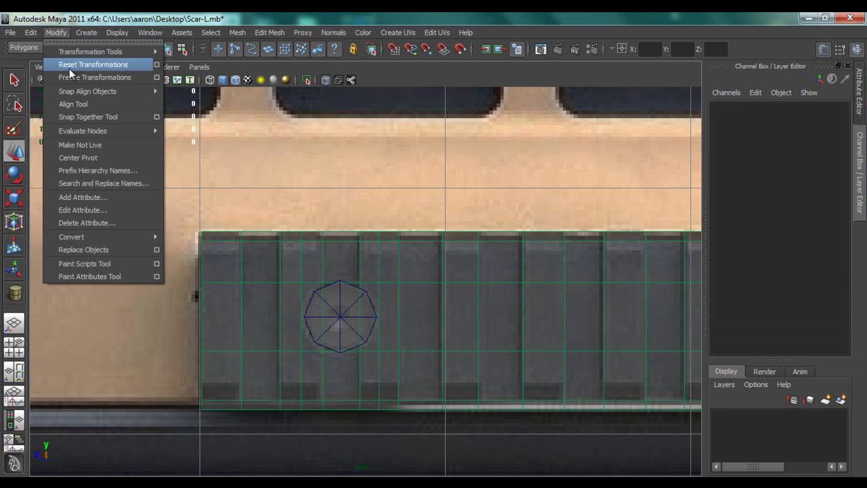
left_click(100, 145)
left_click(446, 313)
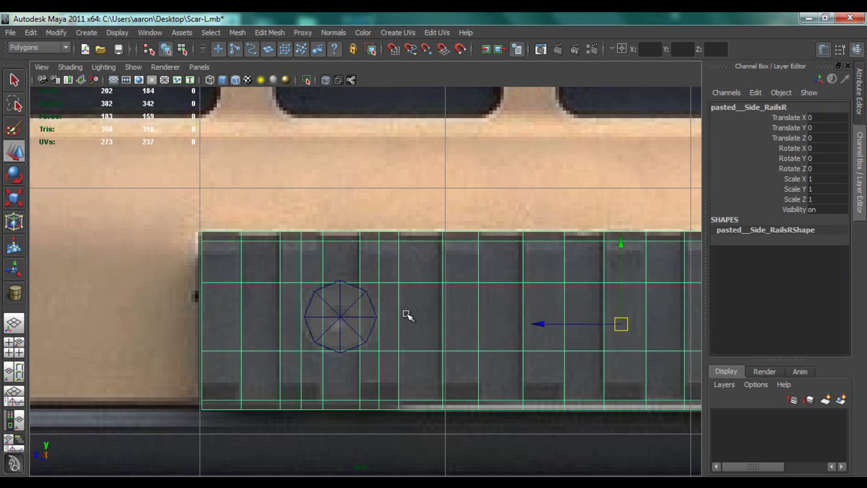
Scale the cylinder uniformly to 0.9 to fit the rear screw, and open its creation settings
left_click(343, 312)
scroll(358, 311, "up", 2)
key("r")
left_click_drag(334, 332, 329, 337)
scroll(329, 333, "up", 2)
key("r")
key("w")
left_click(741, 250)
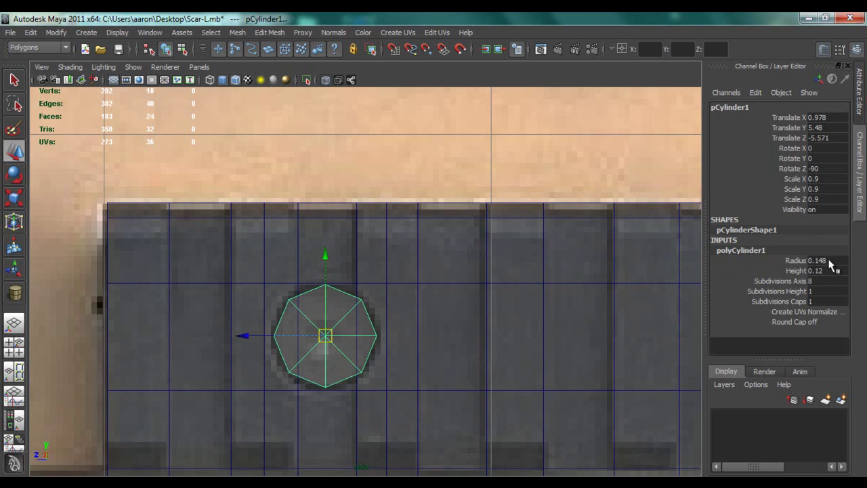
Set the cylinder's radius to 1 and scale it uniformly to about 0.13 to fit the rear screw
left_click(825, 261)
type("1")
key("Return")
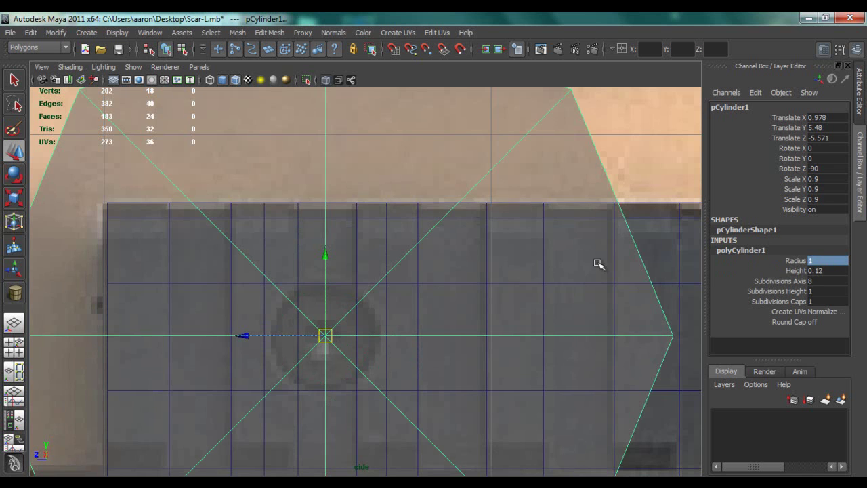
scroll(528, 284, "down", 6)
scroll(377, 312, "up", 3)
key("r")
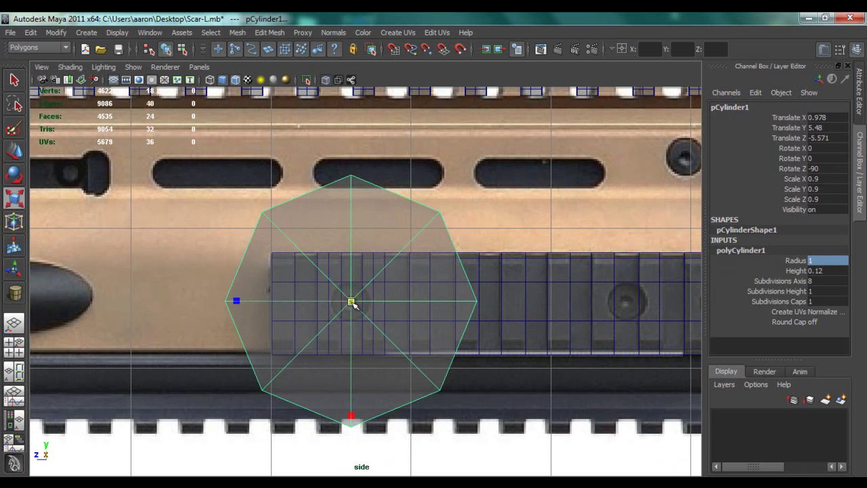
left_click_drag(352, 303, 200, 372)
left_click(200, 372)
scroll(391, 333, "up", 2)
left_click(341, 298)
scroll(352, 317, "up", 3)
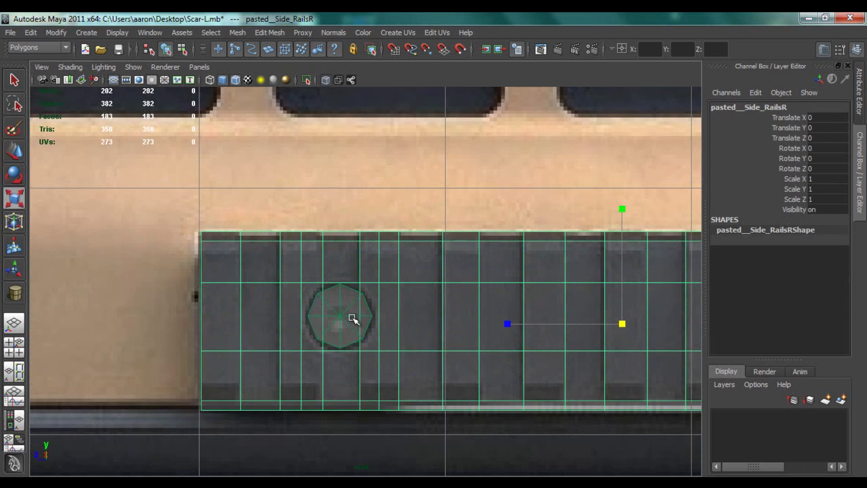
left_click(57, 32)
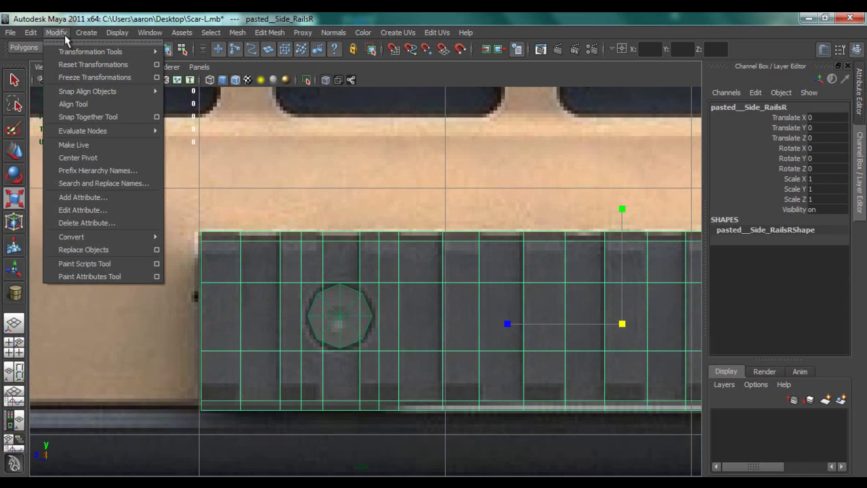
left_click(105, 139)
scroll(331, 288, "up", 1)
left_click(329, 287)
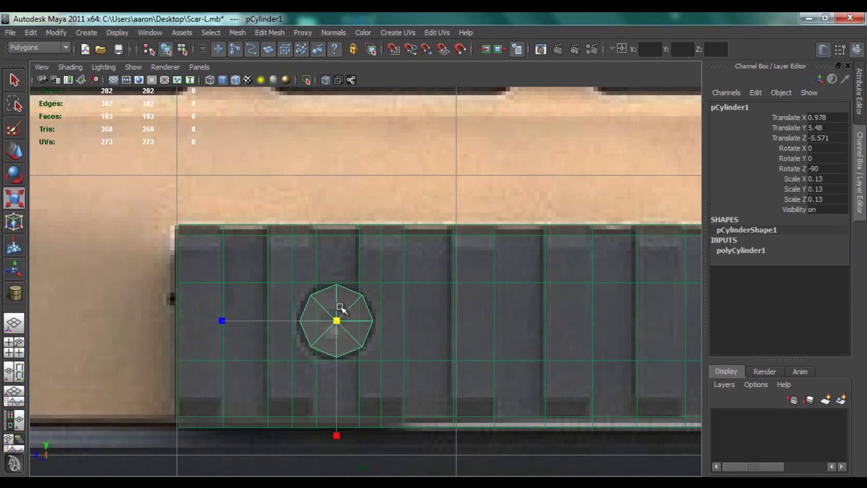
left_click(372, 264)
left_click(55, 33)
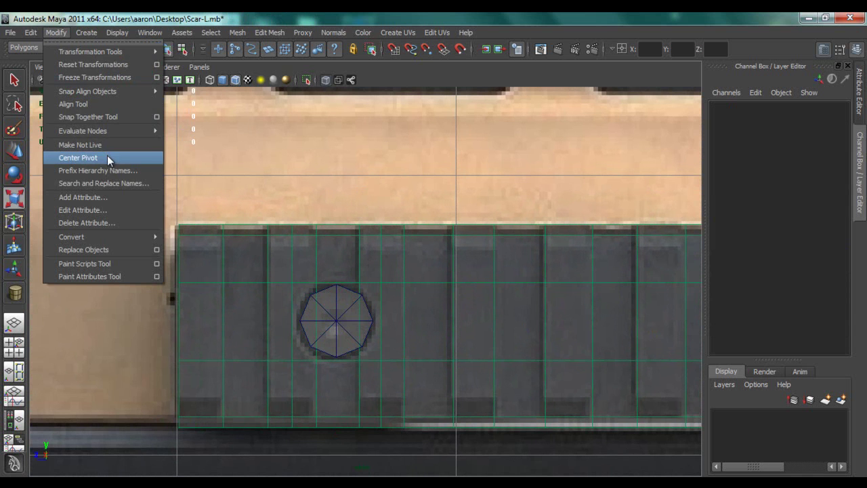
left_click(68, 143)
Move the cylinder over the rear screw at about Y 5.478 and Z -5.575, and set its X, Y and Z scale to 0.13
left_click(343, 308)
scroll(363, 323, "up", 3)
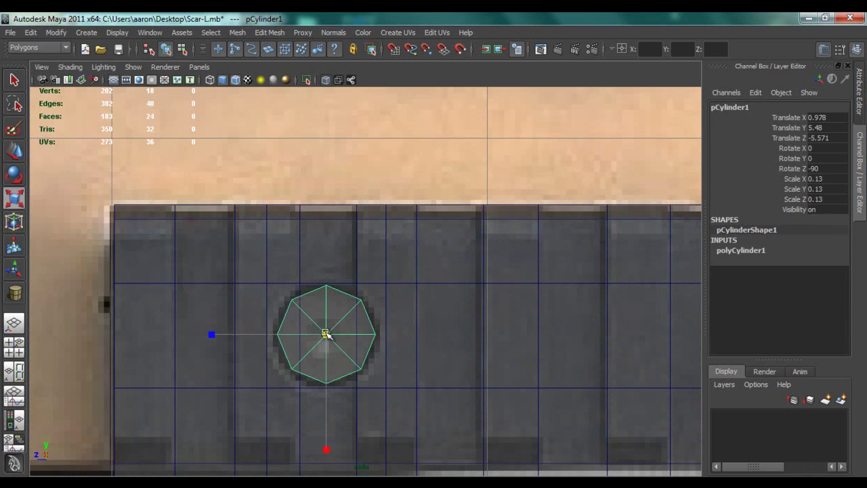
left_click_drag(326, 332, 330, 338)
key("w")
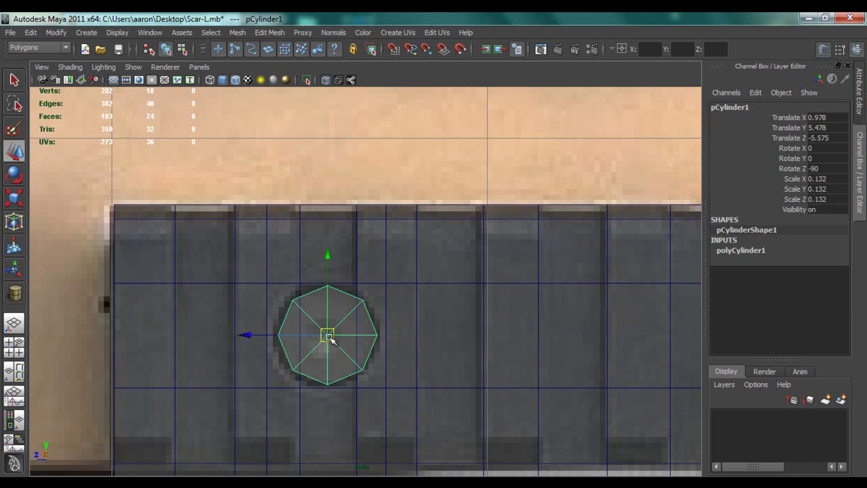
double_click(835, 179)
left_click_drag(837, 199, 826, 179)
type(".13")
key("Return")
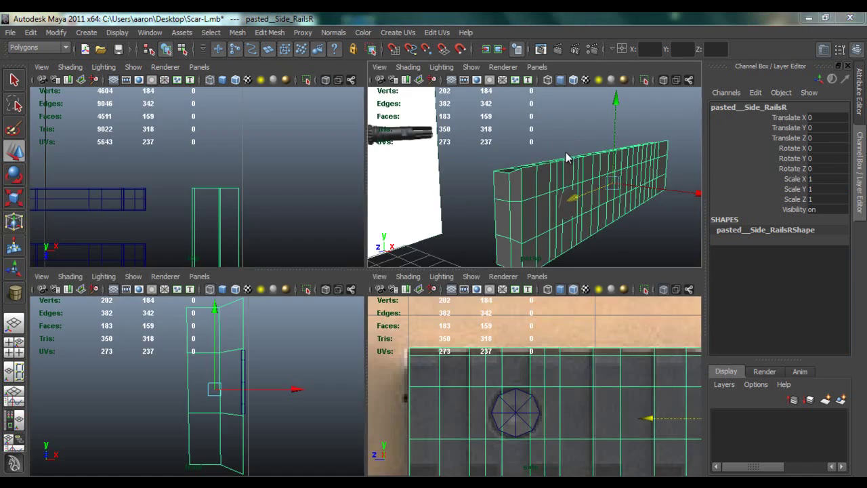
Stretch the cylinder along its length to a Y scale of about 5.901 so it passes through the rail
key("space")
left_click(435, 323)
key("r")
left_click_drag(542, 356, 478, 374)
left_click_drag(551, 302, 623, 300)
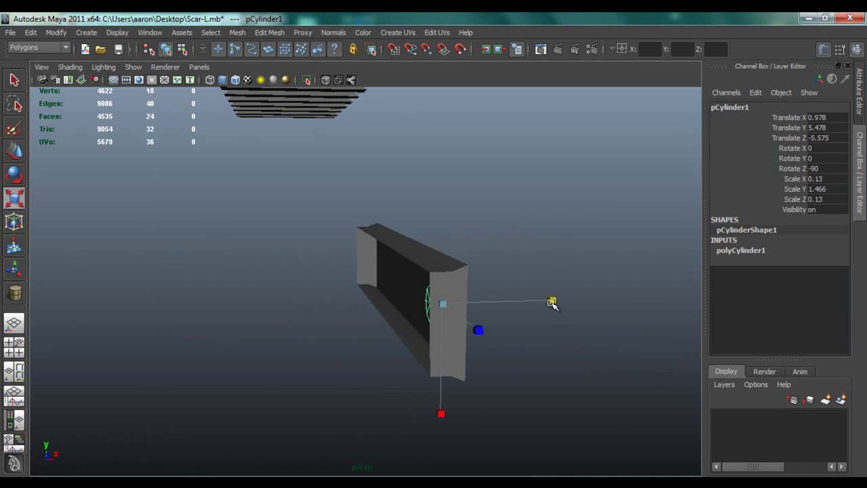
left_click_drag(553, 303, 858, 316)
left_click_drag(557, 302, 431, 312, "alt")
scroll(550, 306, "up", 1)
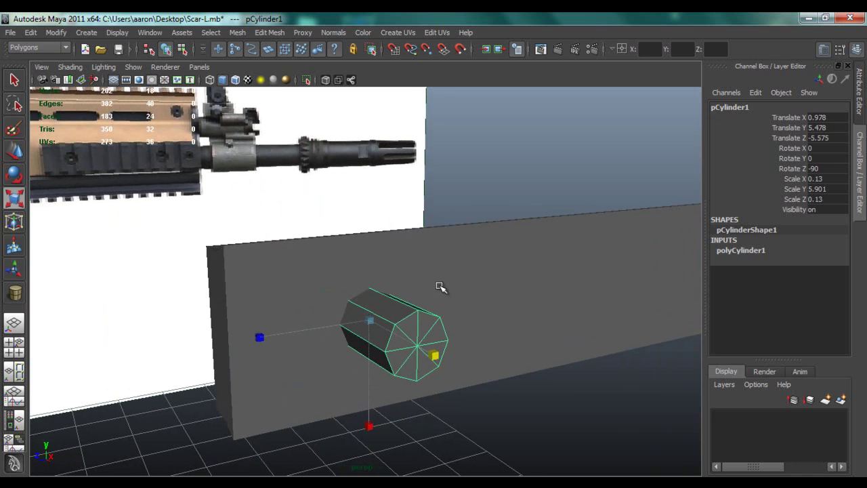
Examine the stretched cylinder's fit against the reference screw and its position through the rail
key("space")
key("space")
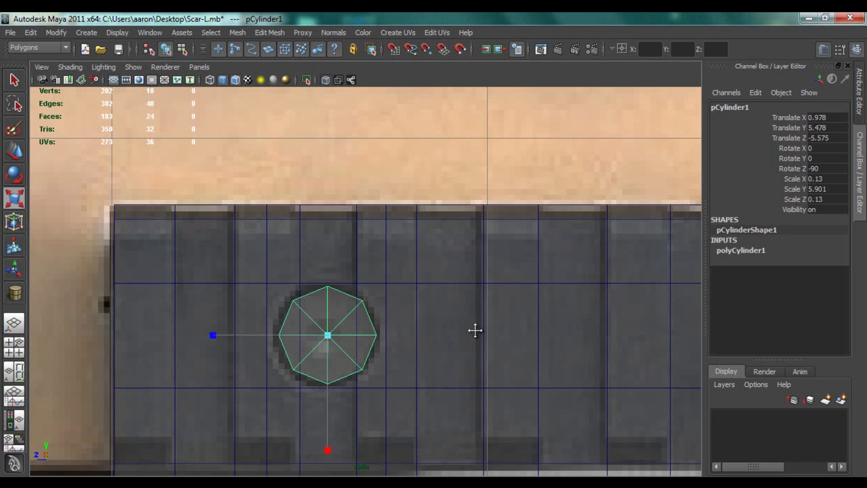
middle_click_drag(475, 330, 521, 320, "alt")
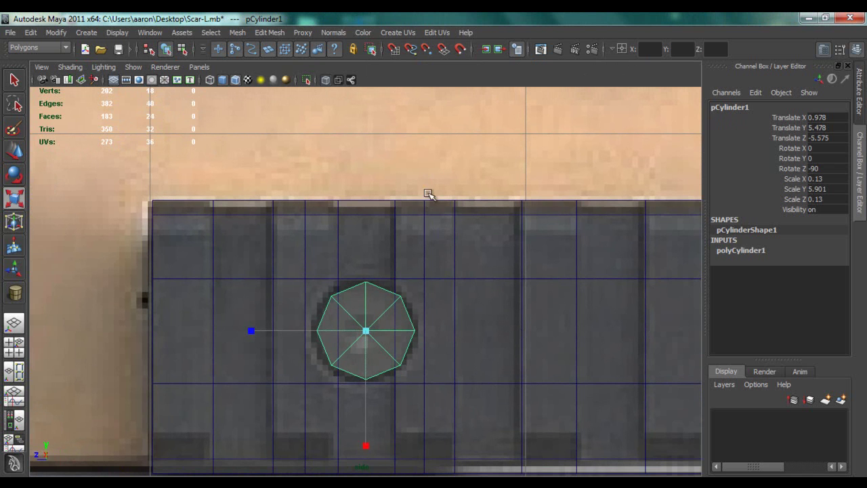
left_click(423, 259)
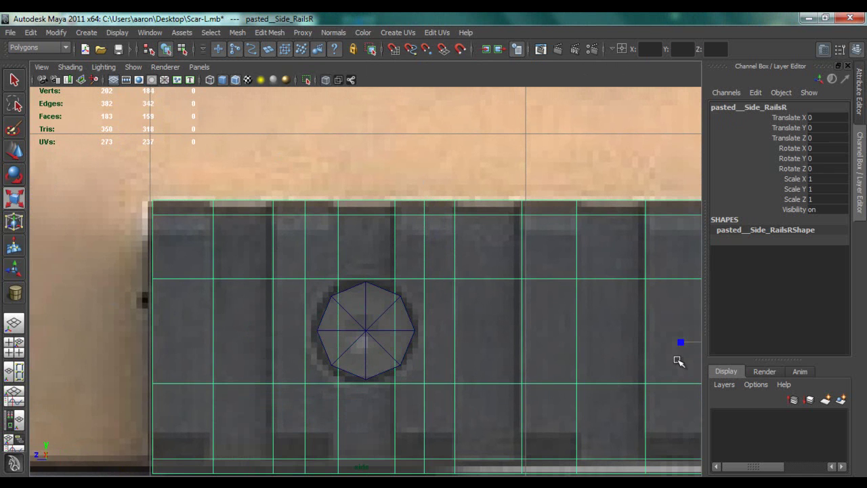
key("space")
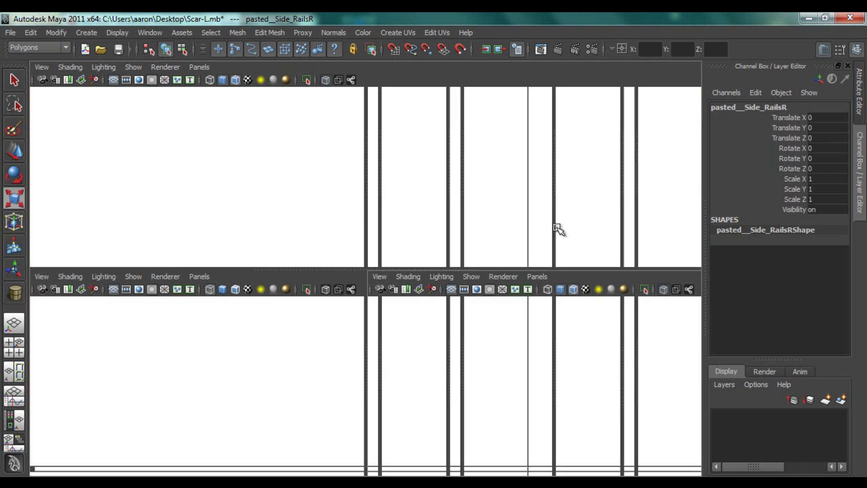
key("space")
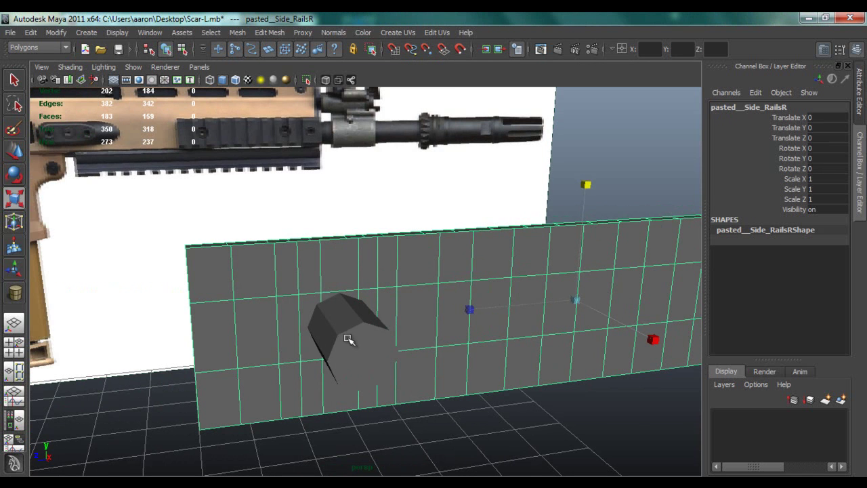
left_click_drag(372, 331, 333, 345, "alt")
left_click(326, 346)
left_click(391, 278)
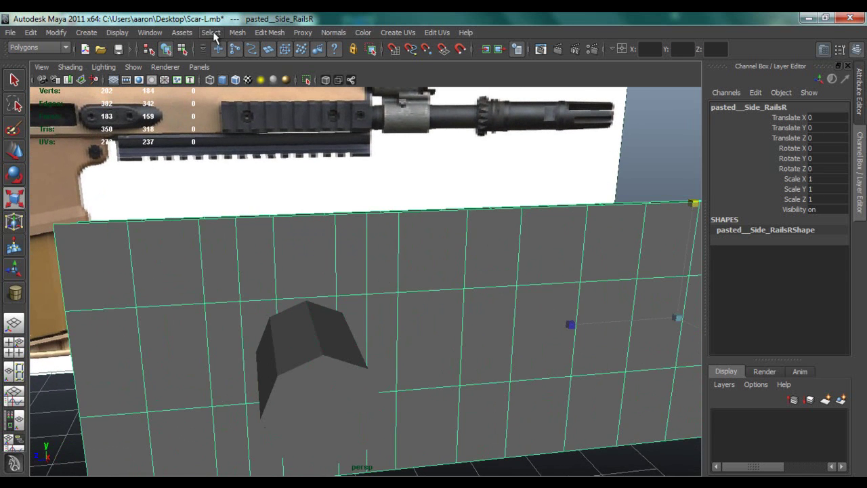
Try a Boolean Difference with the cylinder selected first and the rail second, and undo it
left_click(237, 32)
left_click(344, 344)
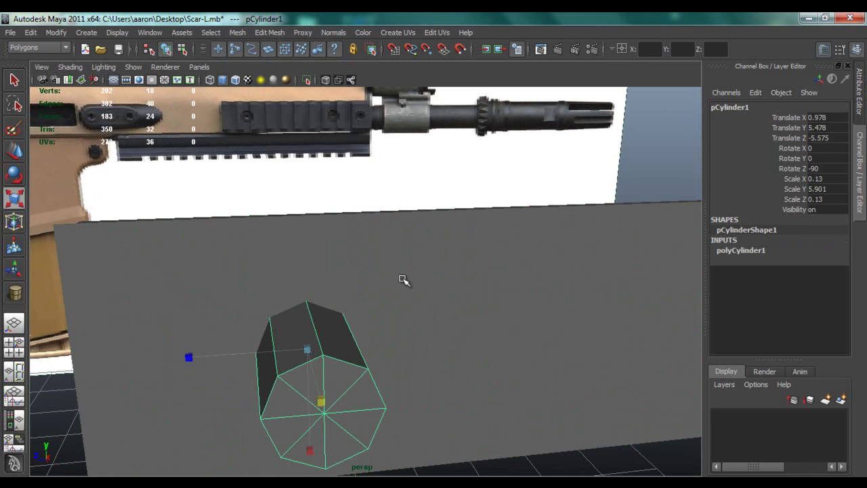
left_click(405, 281, "shift")
left_click(237, 32)
mouse_move(272, 92)
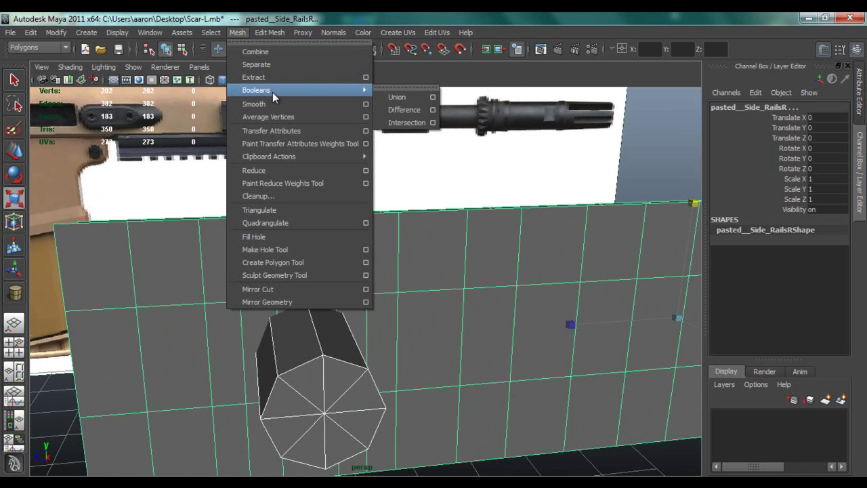
left_click(404, 107)
left_click_drag(405, 201, 438, 203, "alt")
key("ctrl+z")
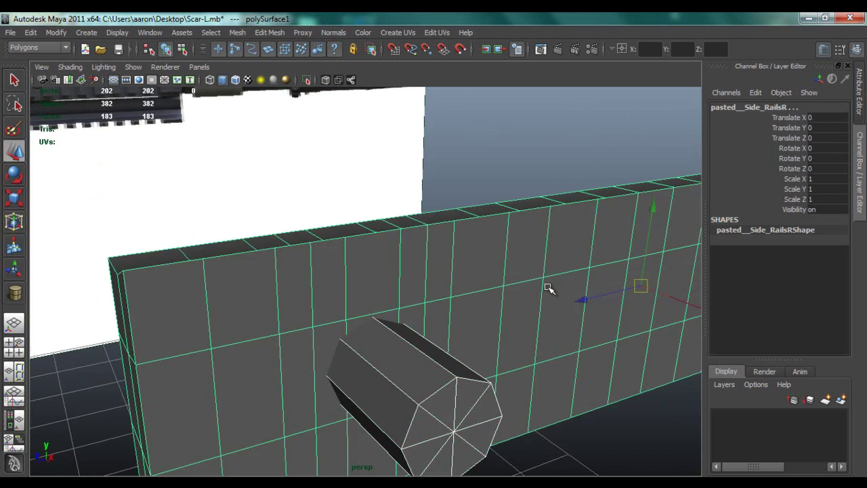
middle_click_drag(548, 287, 527, 267, "alt")
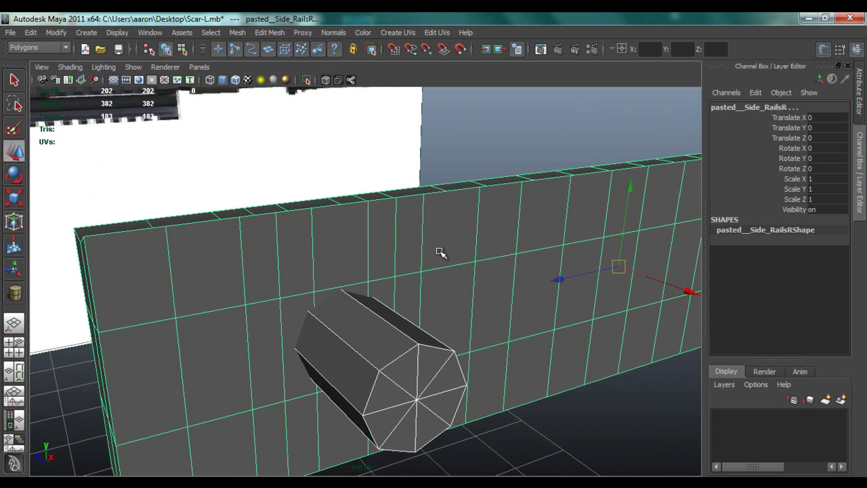
key("ctrl+z")
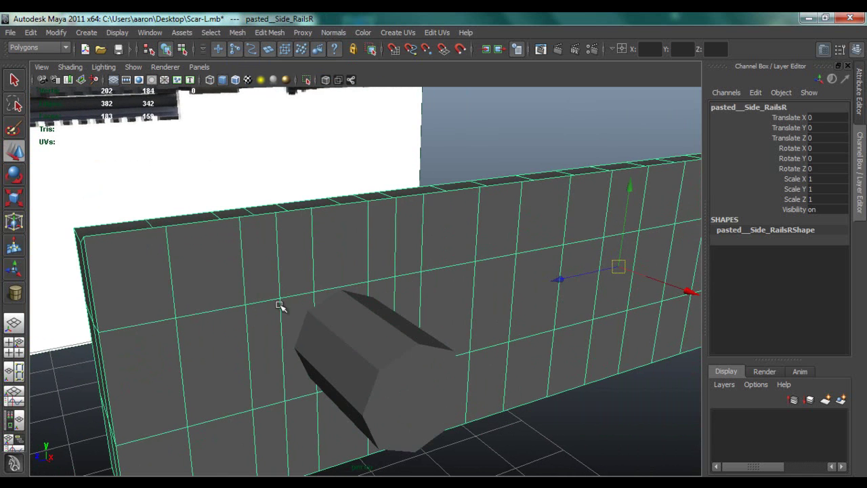
Cut the rear screw hole with a Boolean Difference, selecting the rail first and the cylinder second
left_click(401, 317)
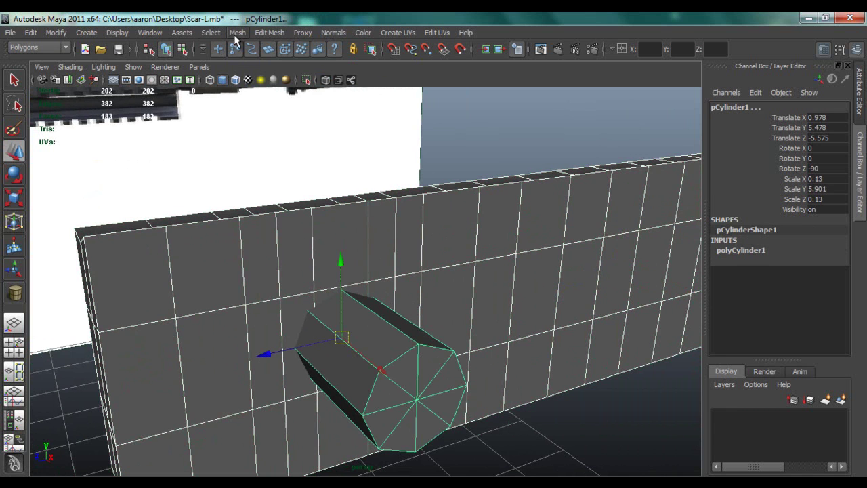
mouse_move(277, 92)
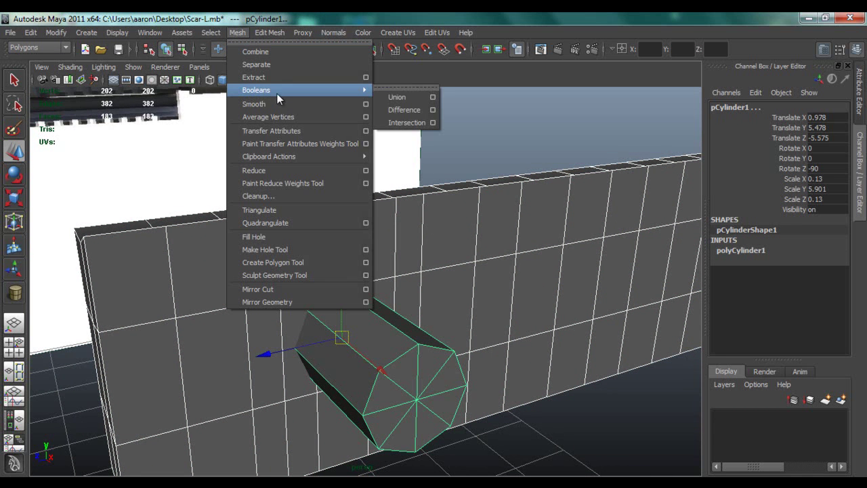
left_click(398, 110)
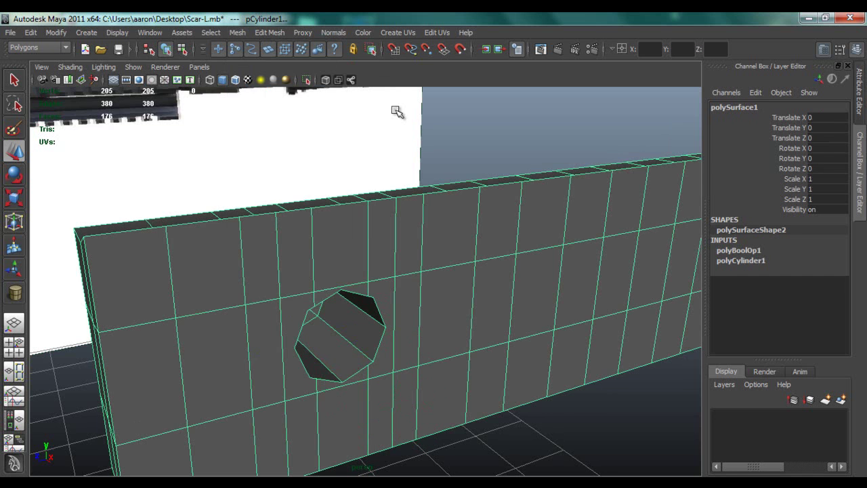
left_click_drag(440, 242, 391, 175, "alt")
left_click(353, 220)
left_click_drag(354, 221, 429, 262, "alt")
Select all the leftover cylinder faces inside and behind the rail's rear screw hole and delete them
right_click(426, 263)
right_click_drag(426, 263, 427, 293)
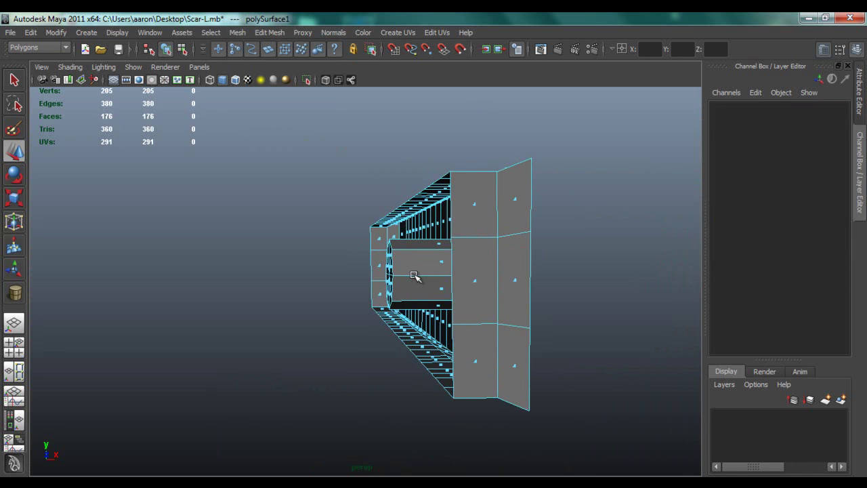
left_click_drag(410, 275, 394, 274, "alt")
key("space")
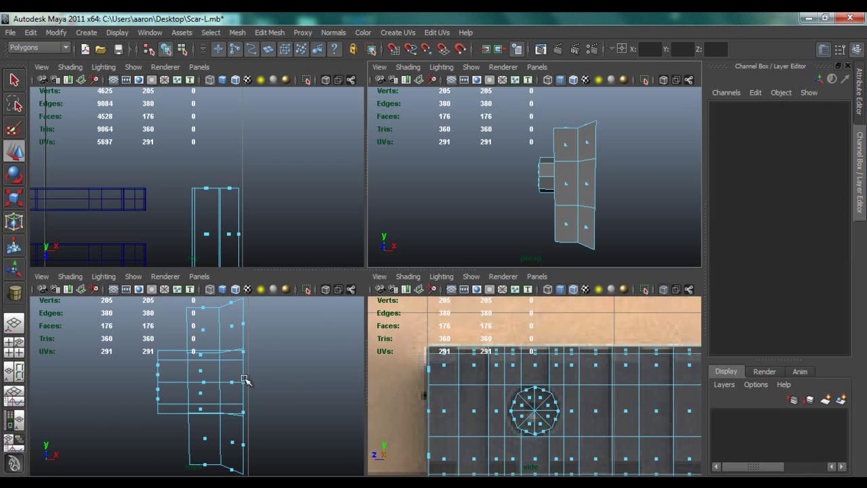
key("space")
left_click_drag(232, 206, 391, 358)
key("space")
key("space")
left_click(428, 295, "ctrl")
left_click_drag(428, 295, 357, 295, "alt")
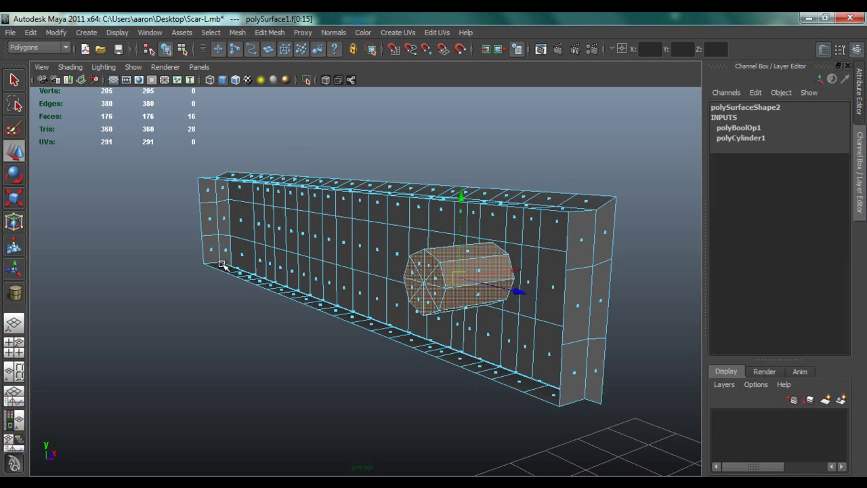
key("Delete")
left_click_drag(250, 256, 387, 275, "alt")
Merge the four stray vertices around the rear screw hole into its nearest diagonal corner vertices with the Merge Vertex Tool
key("space")
key("space")
scroll(492, 351, "up", 4)
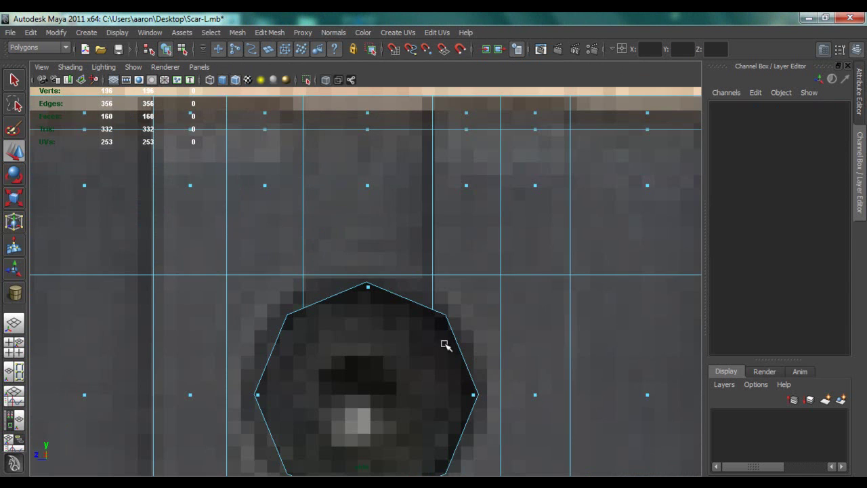
right_click_drag(459, 297, 499, 273)
left_click(499, 274)
scroll(497, 278, "down", 6)
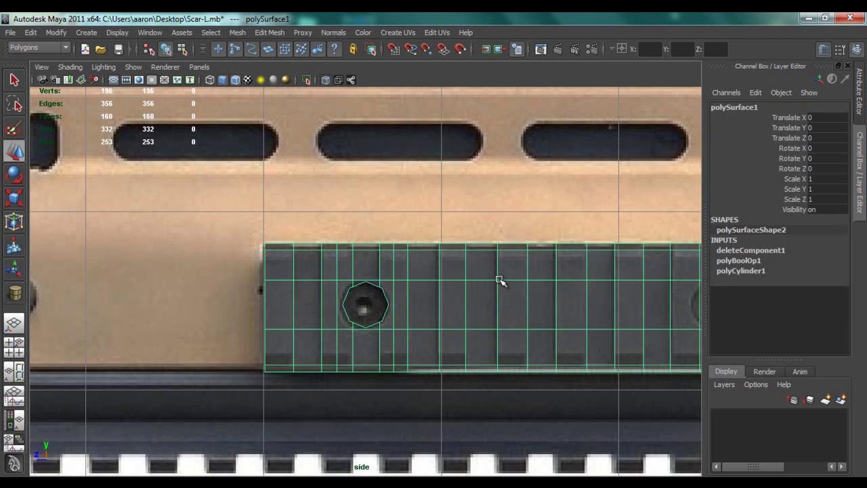
scroll(430, 277, "up", 1)
mouse_move(430, 278)
right_mouse_down("shift")
mouse_move(428, 257)
mouse_move(428, 280)
mouse_move(429, 258)
mouse_move(437, 284)
right_mouse_up("shift")
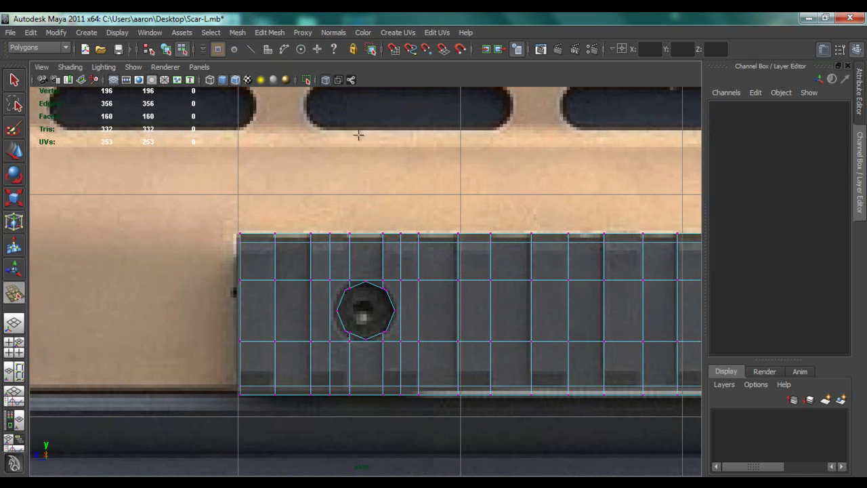
left_click(269, 32)
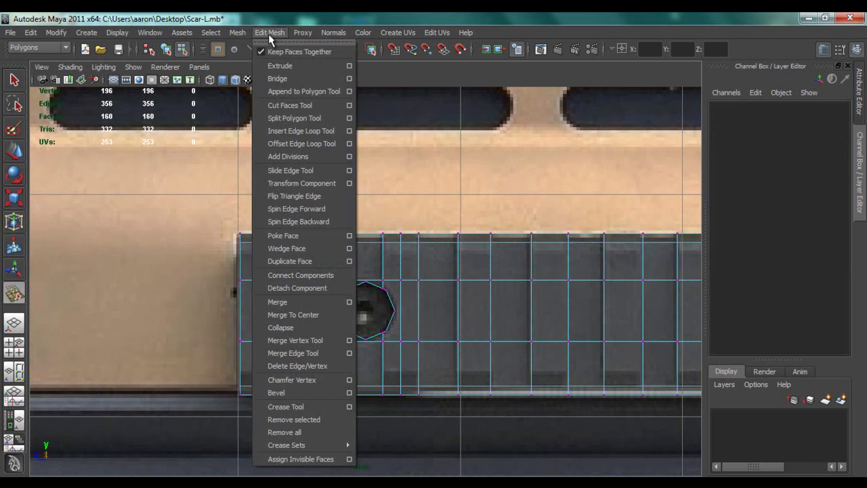
left_click(324, 341)
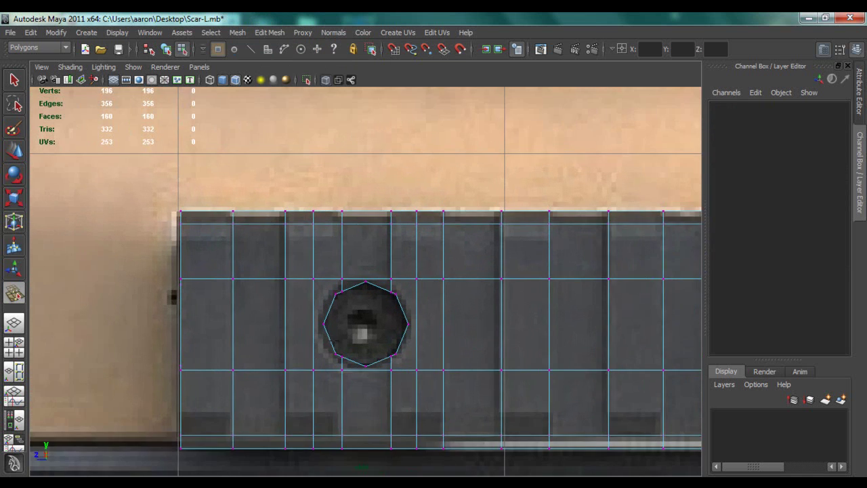
scroll(366, 282, "up", 2)
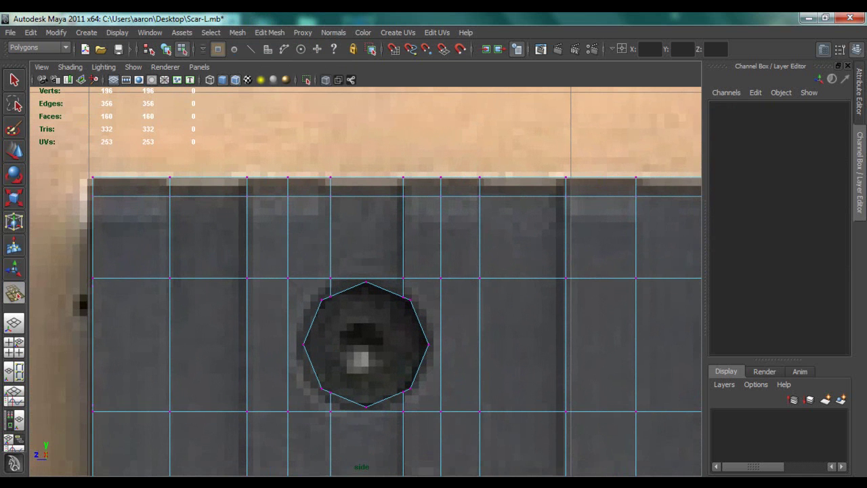
left_click(404, 298)
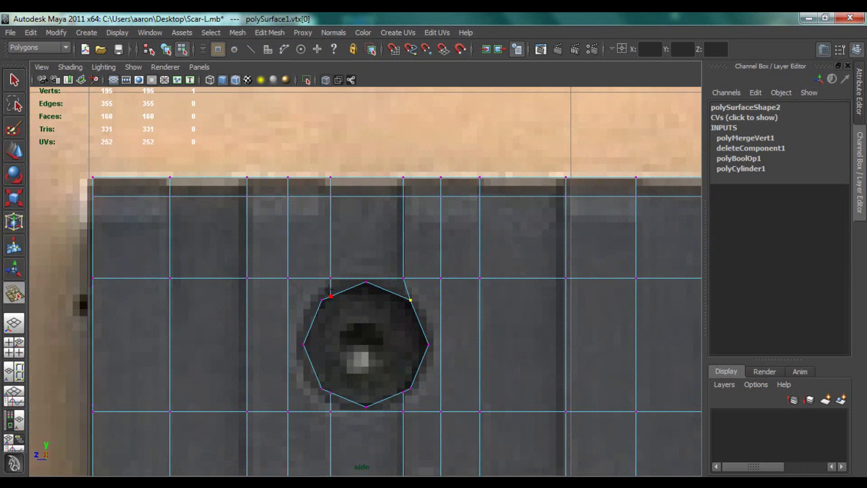
left_click_drag(330, 296, 322, 299)
left_click_drag(330, 392, 322, 389)
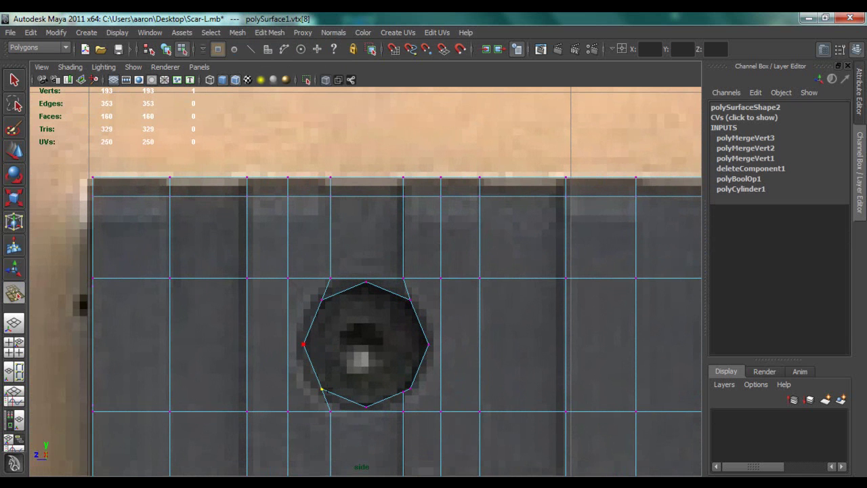
left_click_drag(404, 390, 410, 388)
key("w")
Insert vertical edge loops above and below the rear screw hole, aligned with its topmost and bottommost vertices
right_click_drag(418, 331, 422, 294)
left_click(465, 284)
right_click(463, 281, "shift")
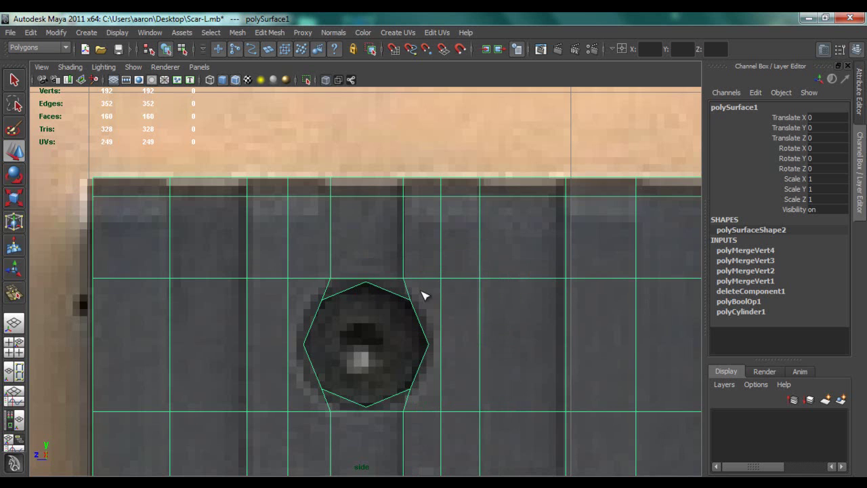
left_click(369, 198)
left_click(370, 411)
Connect the two centred vertical loops to the hole's topmost and bottommost vertices with the Split Polygon Tool
mouse_move(375, 269)
right_mouse_down()
mouse_move(424, 266)
mouse_move(468, 295)
mouse_move(447, 284)
mouse_move(385, 280)
right_mouse_up()
scroll(361, 280, "up", 2)
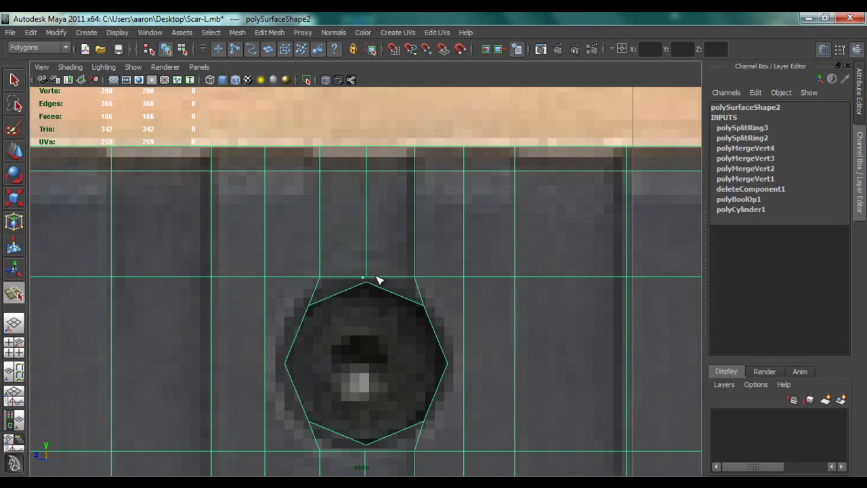
left_click(374, 287)
left_click(368, 284)
key("Return")
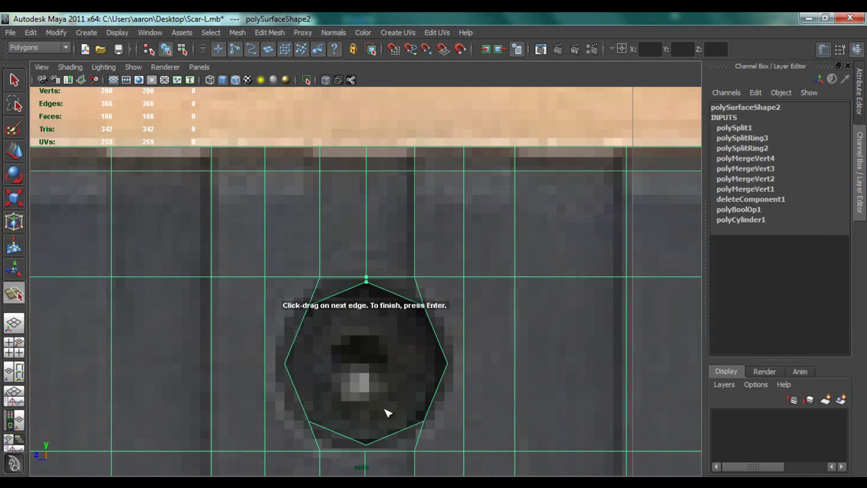
left_click(365, 445)
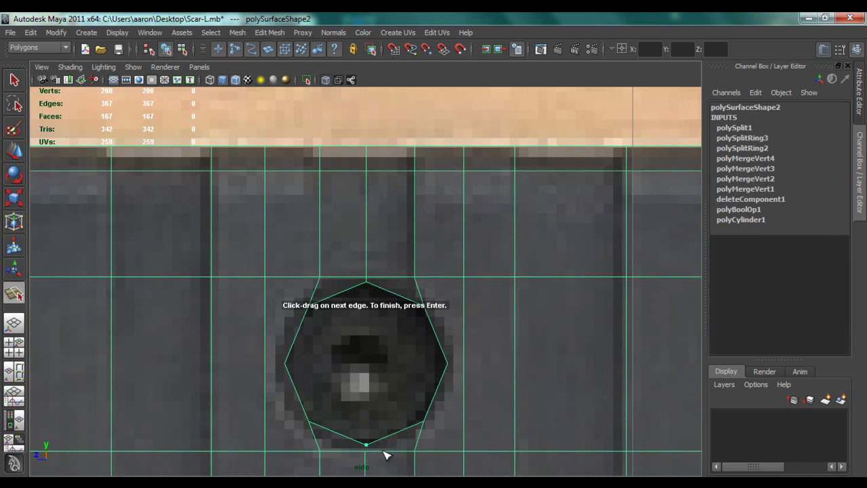
left_click(403, 420)
key("Return")
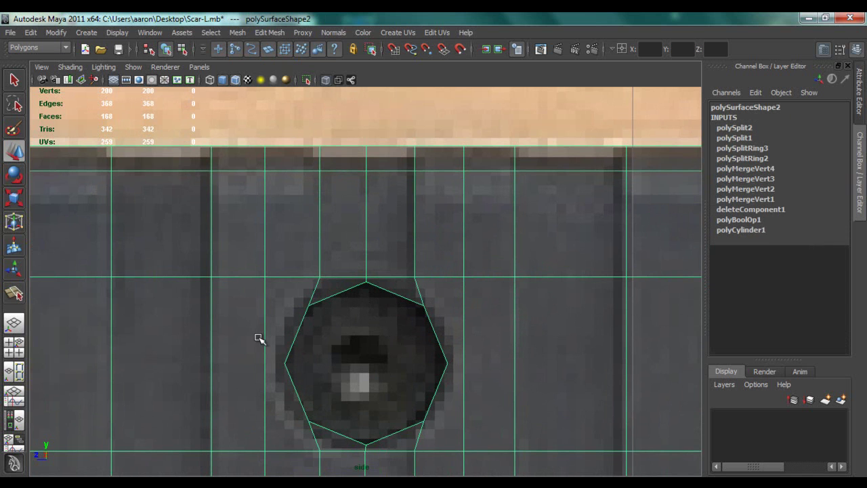
Insert a horizontal edge loop on each side of the screw hole, level with its middle vertices
right_click_drag(225, 288, 184, 296, "shift")
left_click_drag(264, 366, 268, 367)
left_click_drag(465, 365, 464, 364)
Split the polygons on both sides of the hole to connect the mid-height loops to its two middle side vertices
right_click_drag(465, 270, 516, 252)
left_click(479, 309)
right_click_drag(478, 292, 419, 280, "shift")
left_click_drag(465, 374, 452, 376)
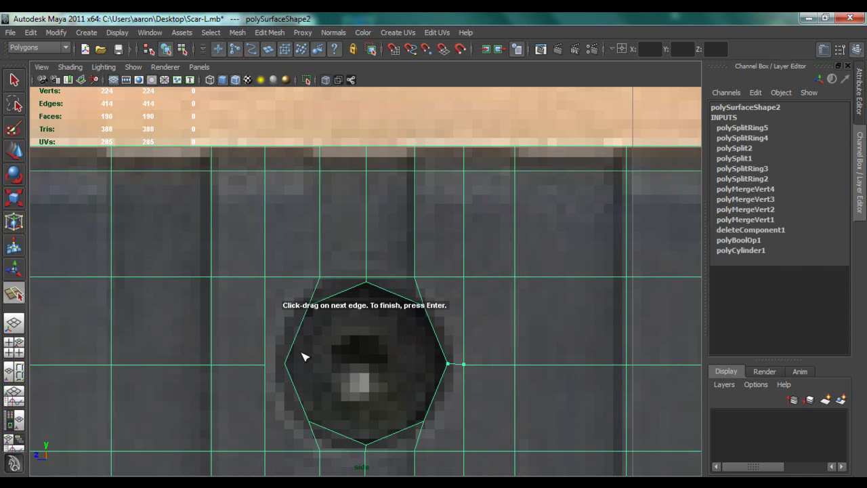
key("Return")
left_click_drag(265, 386, 265, 364)
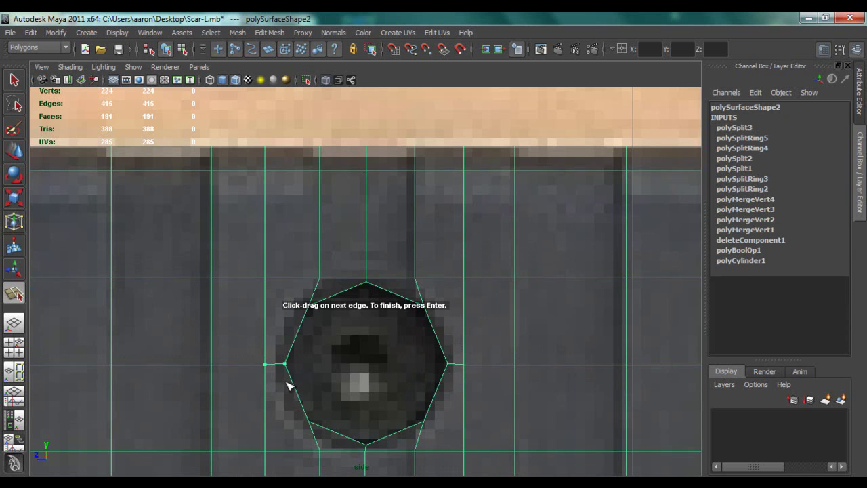
key("Return")
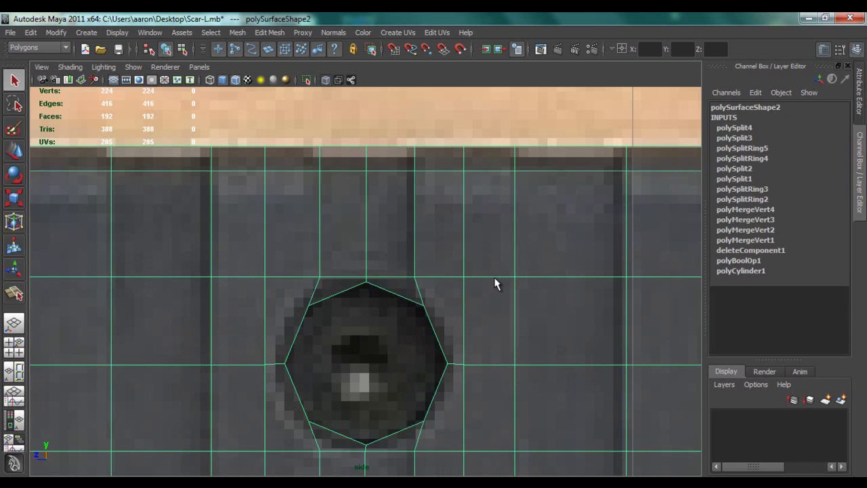
Insert four horizontal edge loops, two on each side of the hole, level with its upper and lower diagonal corners
scroll(445, 345, "down", 6)
scroll(430, 326, "up", 5)
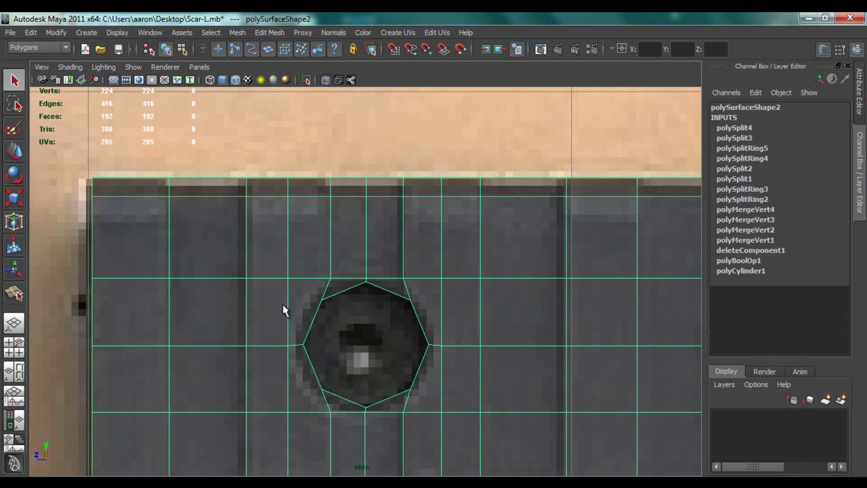
right_click_drag(289, 302, 245, 302, "shift")
left_click_drag(289, 300, 289, 304)
left_click_drag(441, 300, 439, 303)
left_click_drag(441, 387, 448, 391)
left_click_drag(290, 393, 292, 392)
key("w")
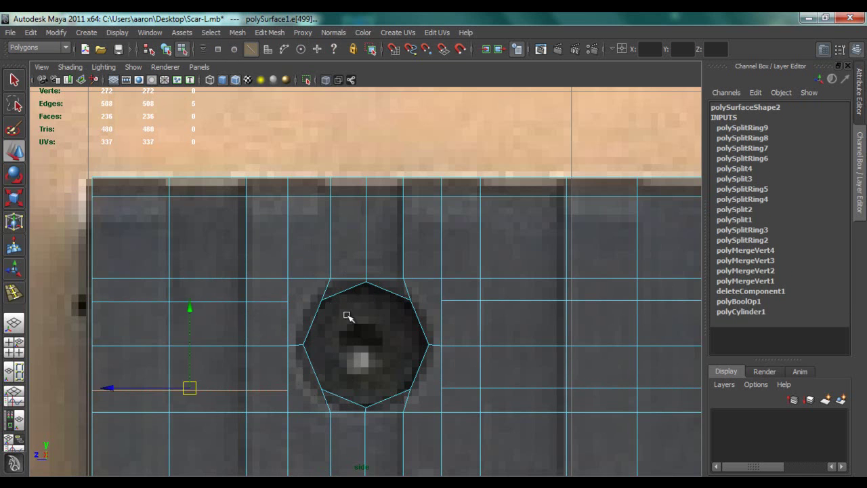
Connect the two loops right of the hole to its upper-right and lower-right corner vertices with the Split Polygon Tool
right_click_drag(395, 262, 457, 217)
right_click_drag(416, 285, 397, 277, "shift")
left_click(436, 278)
left_click(426, 301)
left_click(464, 338)
key("BackSpace")
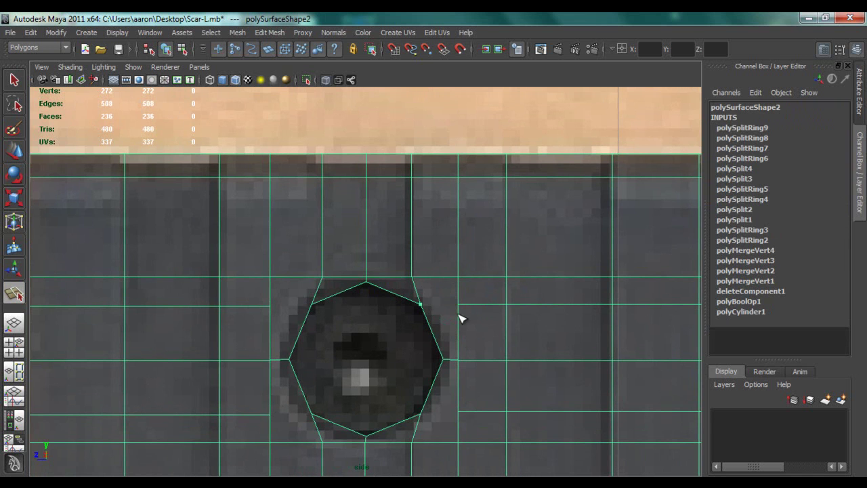
left_click(459, 357)
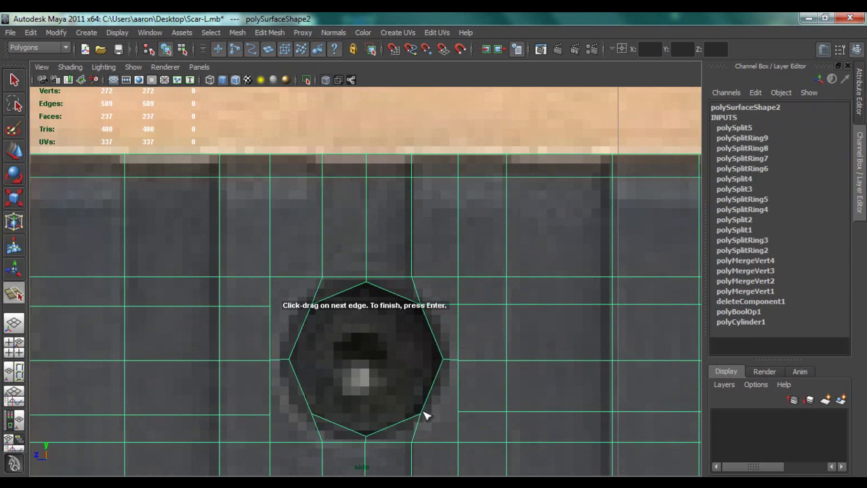
left_click_drag(461, 414, 463, 417)
key("Return")
Connect the two loops left of the hole to its lower-left and upper-left corner vertices by splitting the polygons
left_click_drag(271, 410, 268, 429)
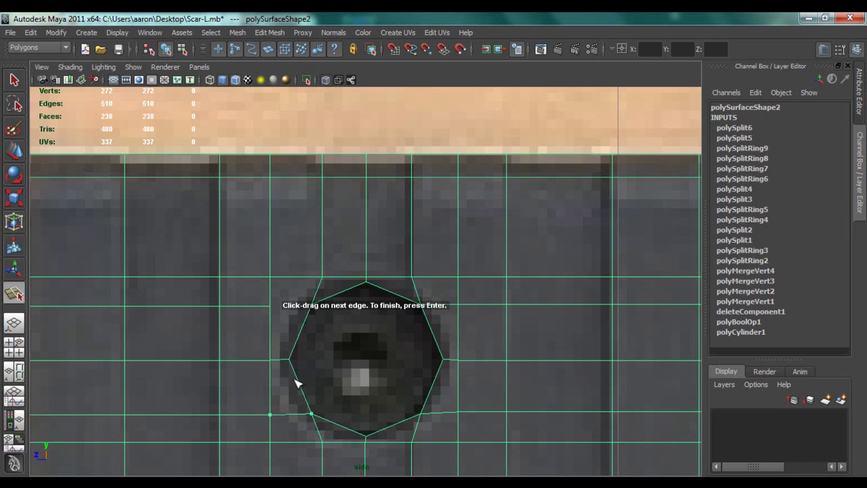
key("Return")
left_click(269, 306)
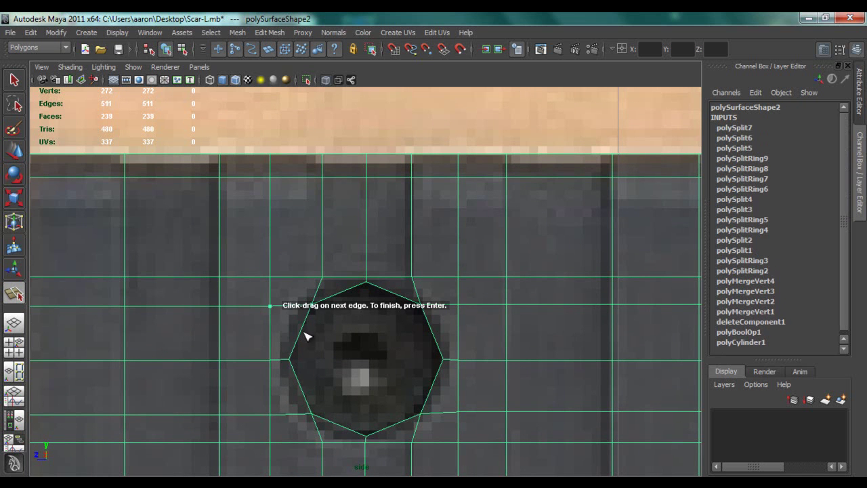
key("Return")
Preview the smoothed mesh, return to the unsmoothed display and examine the edge flow around the screw hole
key("3")
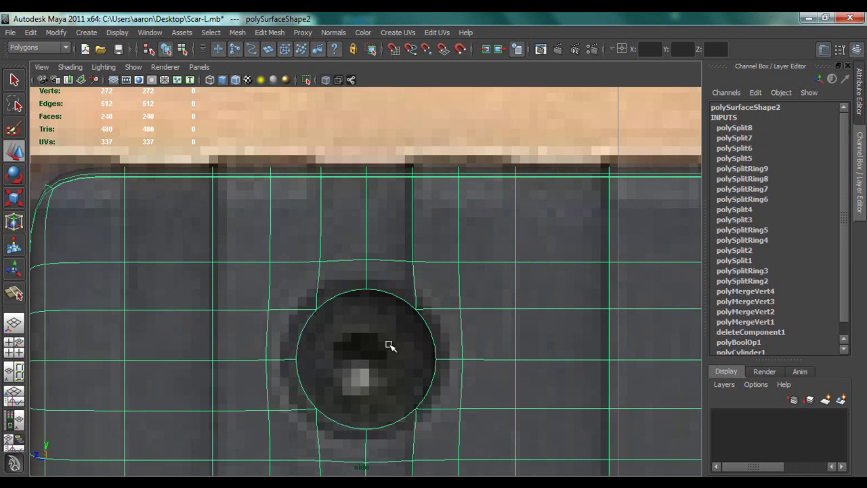
key("1")
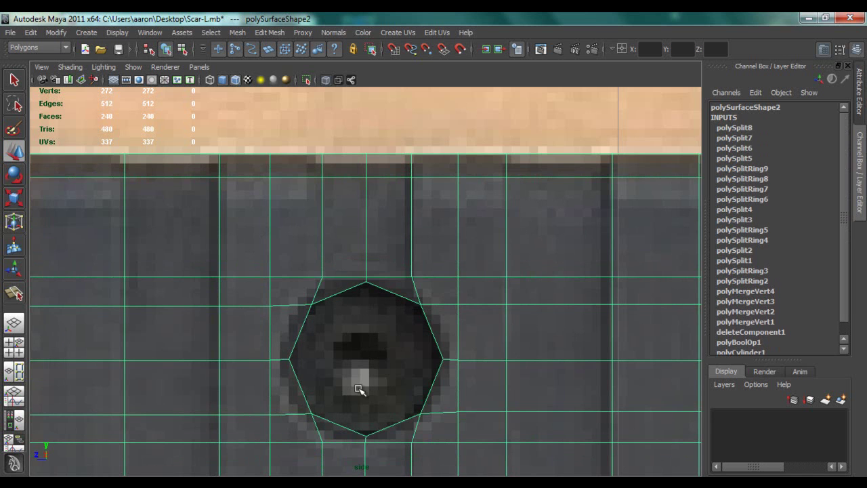
middle_click_drag(359, 362, 359, 332, "alt")
scroll(361, 346, "up", 1)
middle_click_drag(364, 380, 371, 300, "alt")
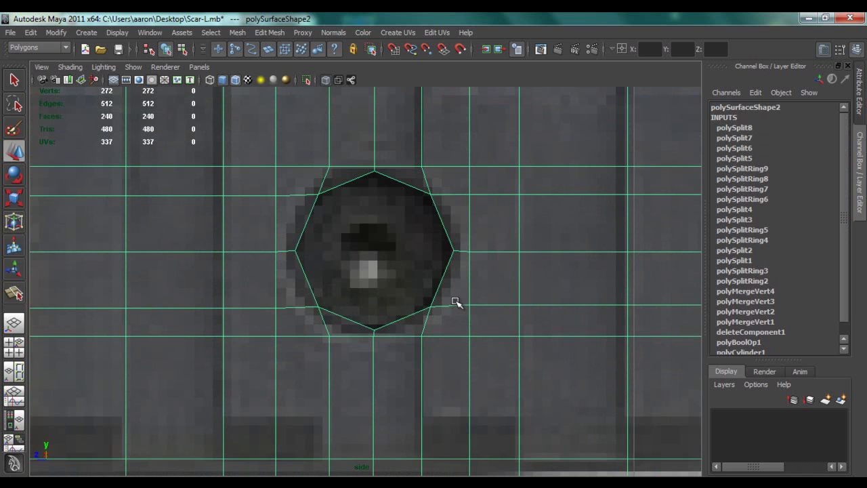
middle_click_drag(455, 299, 473, 348, "alt")
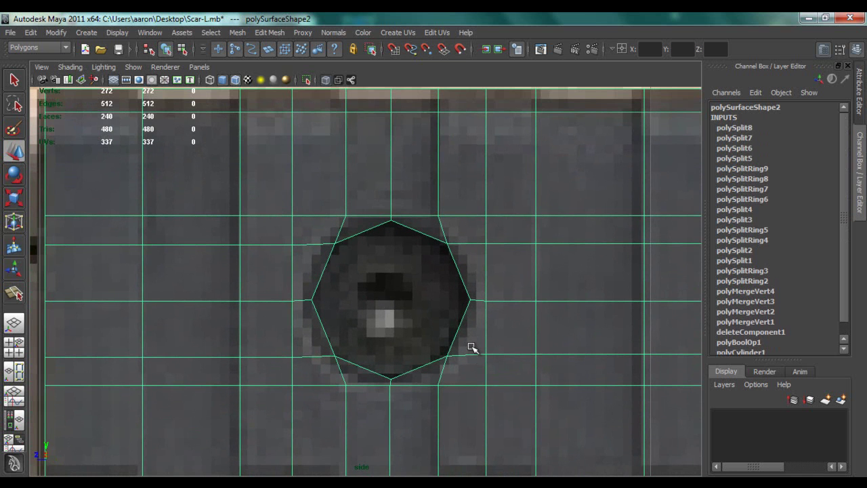
scroll(472, 342, "down", 5)
scroll(471, 342, "up", 5)
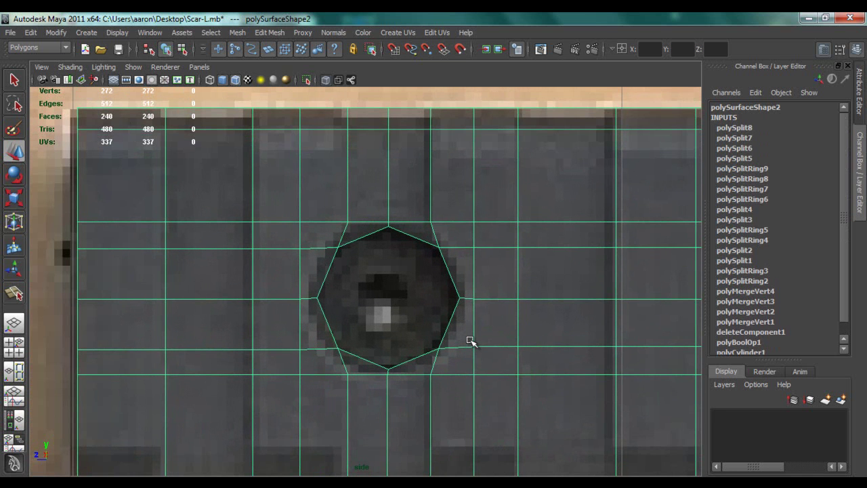
Select the two columns of rail faces on each side of the screw hole over the rail's full height
key("space")
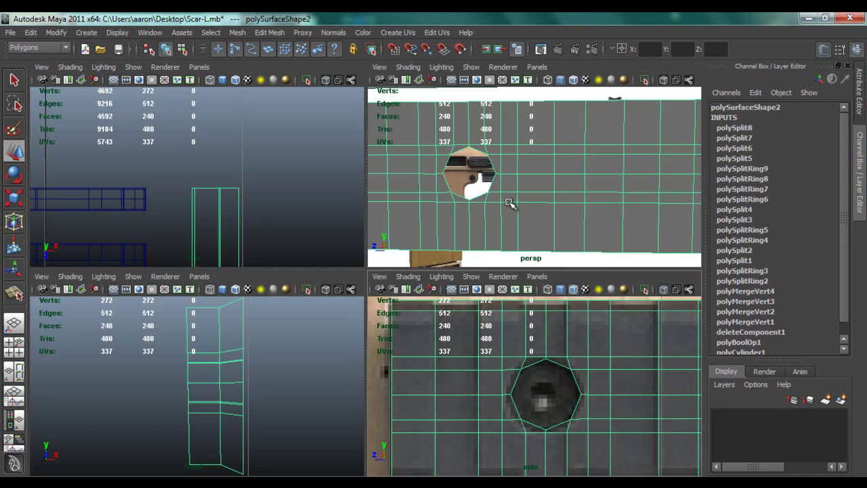
key("space")
right_click_drag(370, 232, 378, 268)
key("space")
key("space")
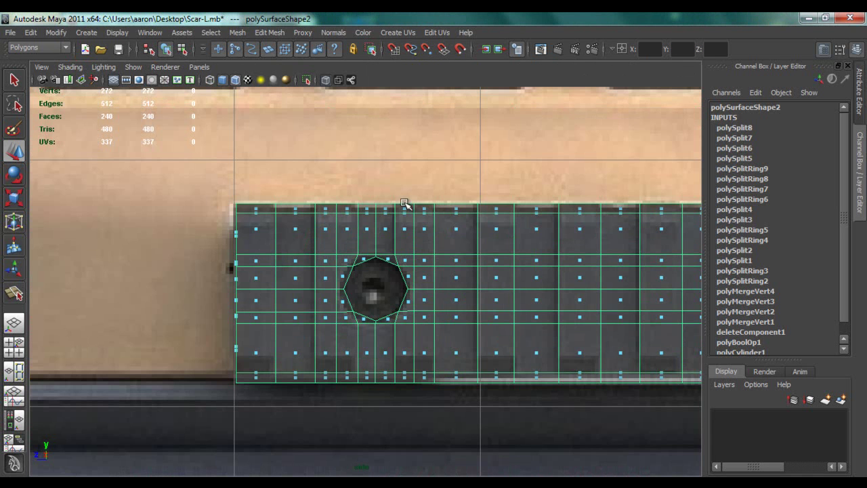
left_click_drag(401, 206, 428, 374)
left_click_drag(322, 207, 347, 385, "shift")
Deselect the unwanted edge and side faces, keeping only the rail's outer faces in the columns flanking the screw hole
key("space")
key("space")
left_click_drag(429, 284, 468, 269, "alt")
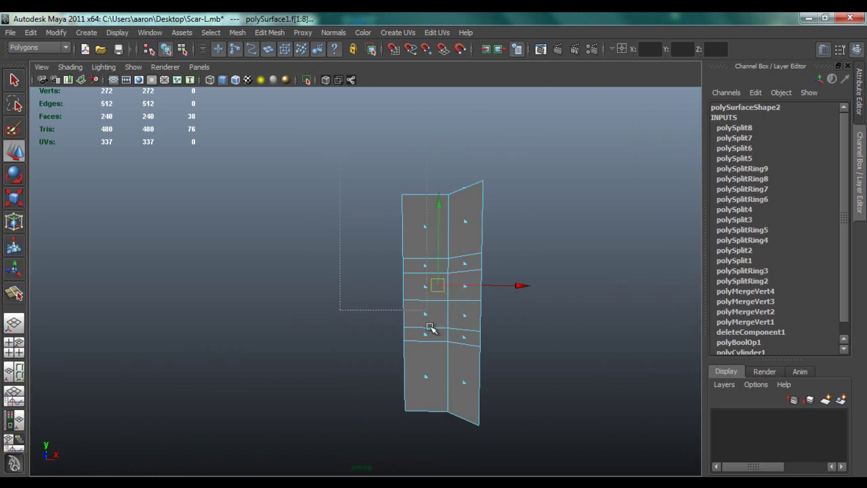
left_click_drag(437, 366, 467, 436)
left_click_drag(535, 286, 451, 327, "alt")
key("ctrl+z")
key("space")
key("space")
scroll(254, 341, "down", 5)
key("space")
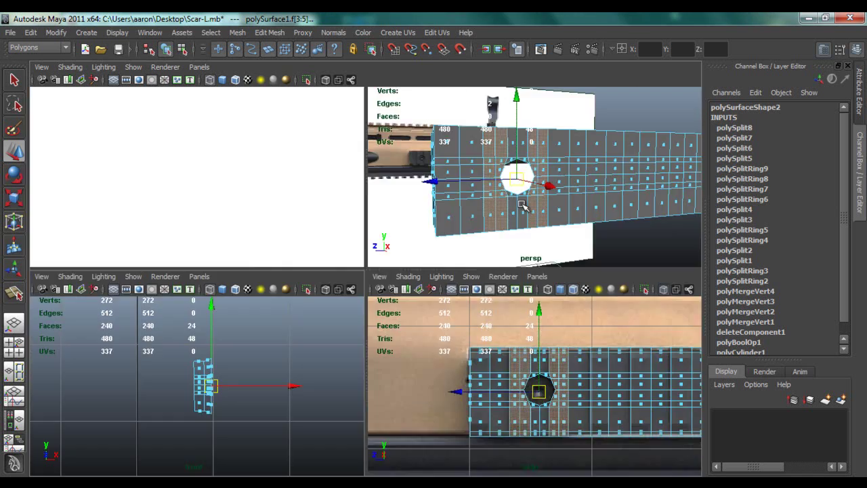
Extrude the selected face columns beside the screw hole and move them outward from the rail
key("space")
left_click_drag(515, 212, 428, 248, "alt")
right_click_drag(403, 251, 396, 278, "shift")
scroll(380, 290, "up", 2)
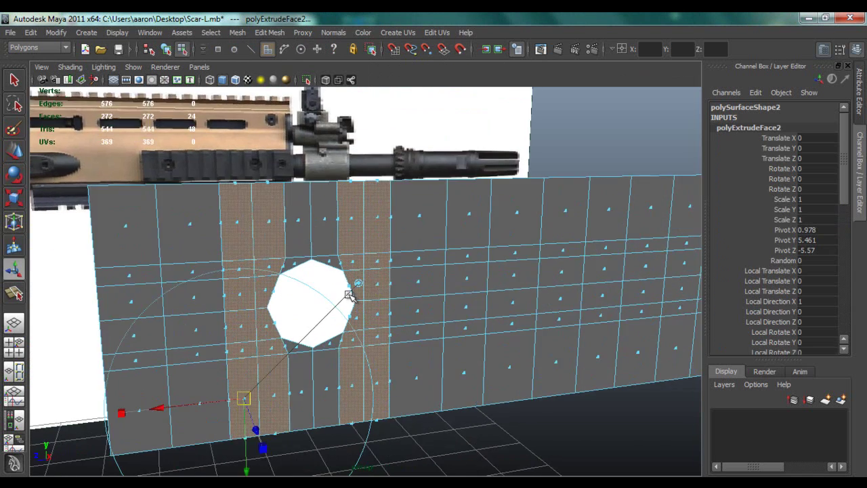
left_click_drag(358, 301, 391, 303, "alt")
key("w")
left_click_drag(451, 337, 465, 341)
key("space")
key("space")
scroll(425, 310, "up", 3)
left_click_drag(497, 280, 508, 281)
Scale the extruded face columns down vertically so the raised blocks slope inward at their upper and lower ends
key("r")
left_click_drag(426, 391, 424, 362)
key("space")
key("space")
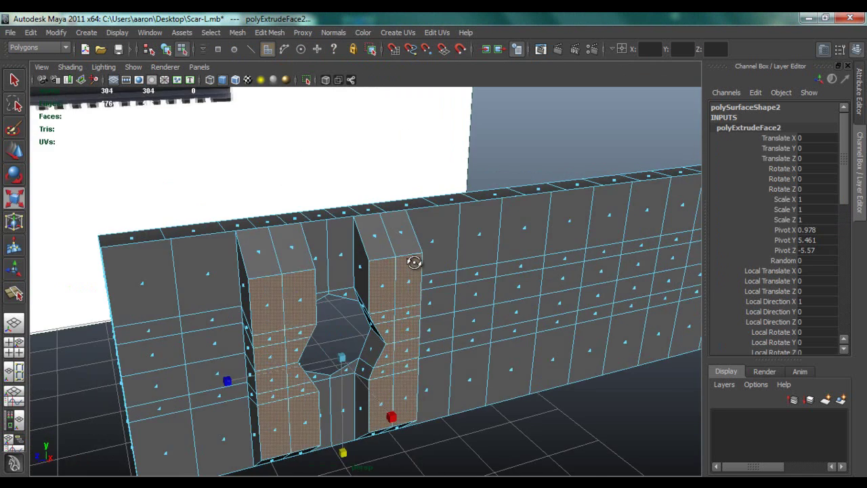
left_click_drag(413, 258, 423, 306, "alt")
key("w")
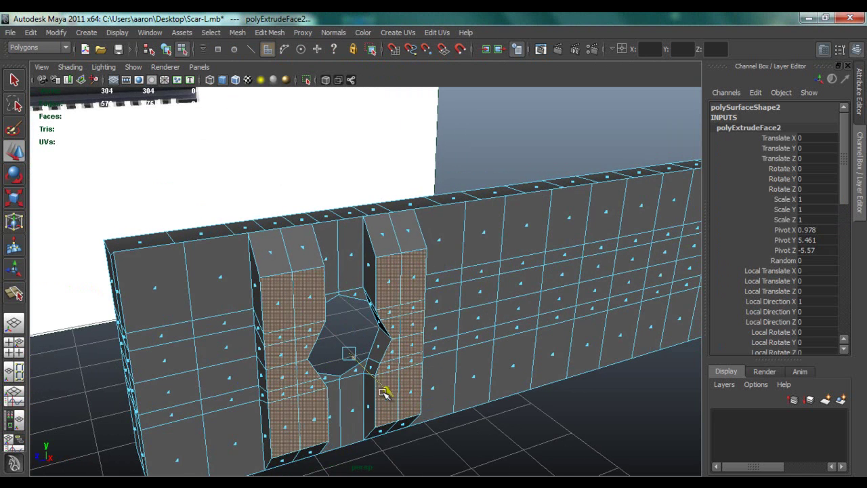
left_click_drag(383, 391, 413, 335, "alt")
key("r")
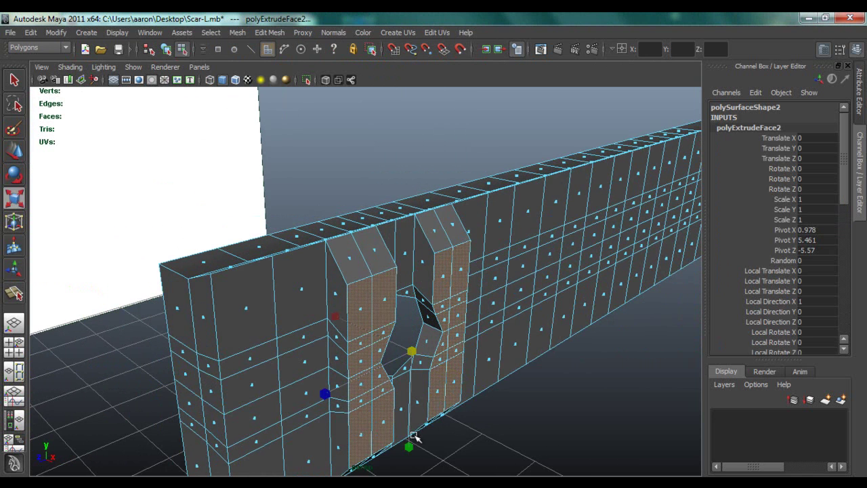
left_click_drag(409, 444, 383, 381)
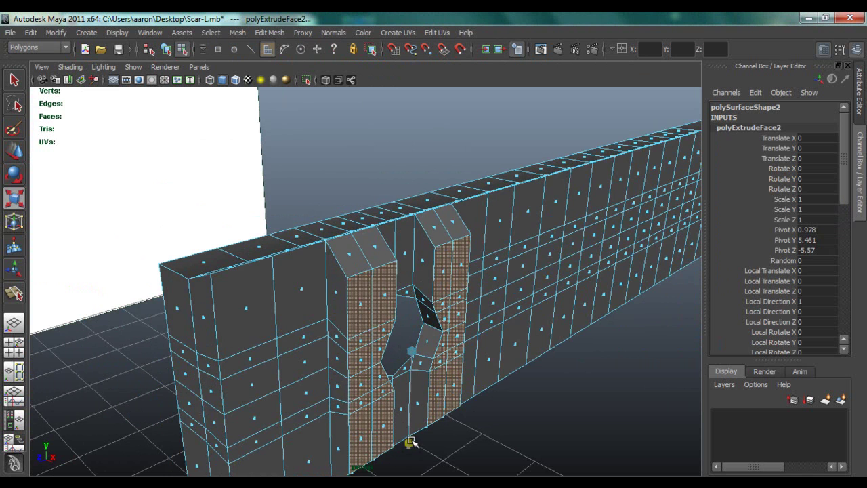
Insert supporting edge loops along the vertical sides and sloped ends of both raised blocks beside the screw hole
key("F8")
right_click_drag(363, 281, 323, 293, "shift")
left_click(355, 277)
left_click(396, 268)
left_click(466, 240)
left_click(449, 258)
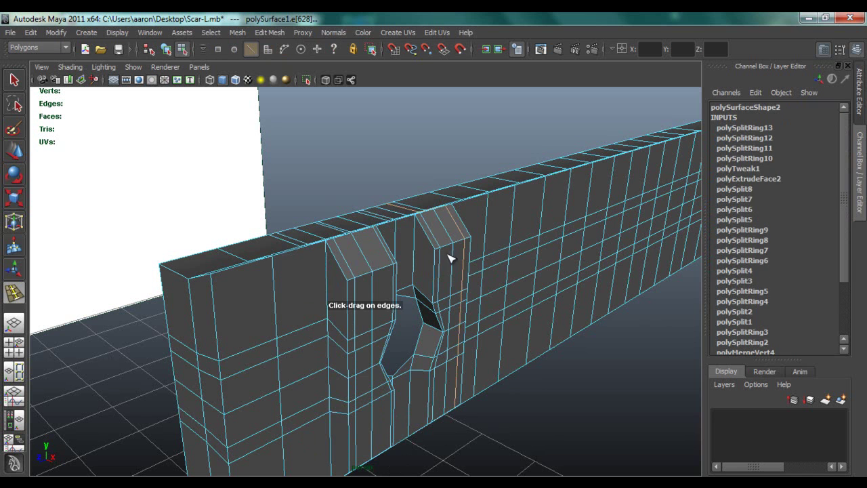
left_click(331, 248)
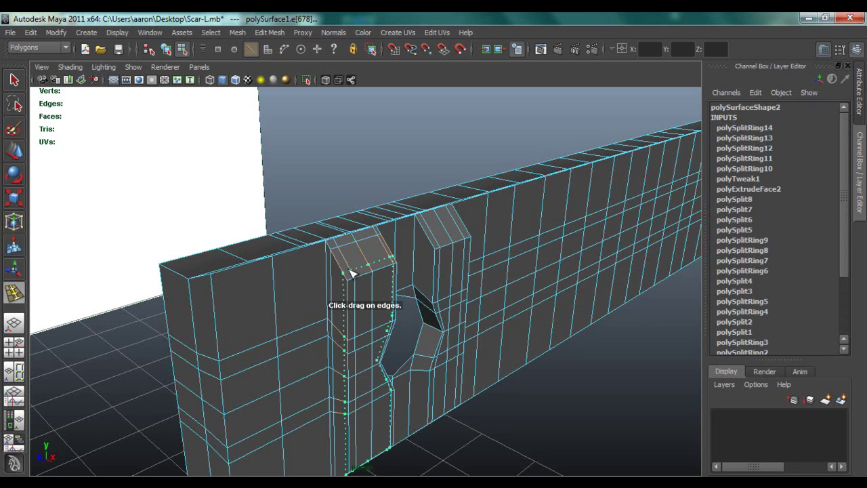
left_click(351, 273)
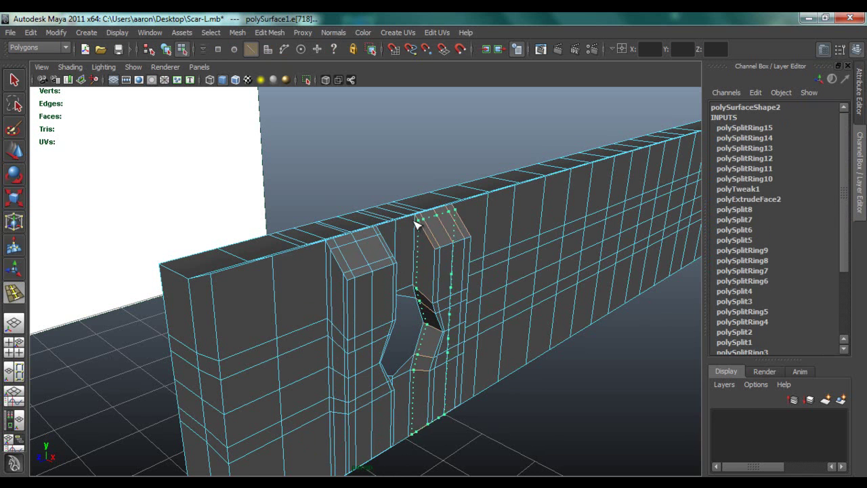
left_click(417, 223)
left_click(436, 247)
Insert edge loops close to the rail's long border edges to hold its shape when smoothed
left_click_drag(291, 274, 373, 283, "alt")
left_click_drag(384, 337, 373, 337)
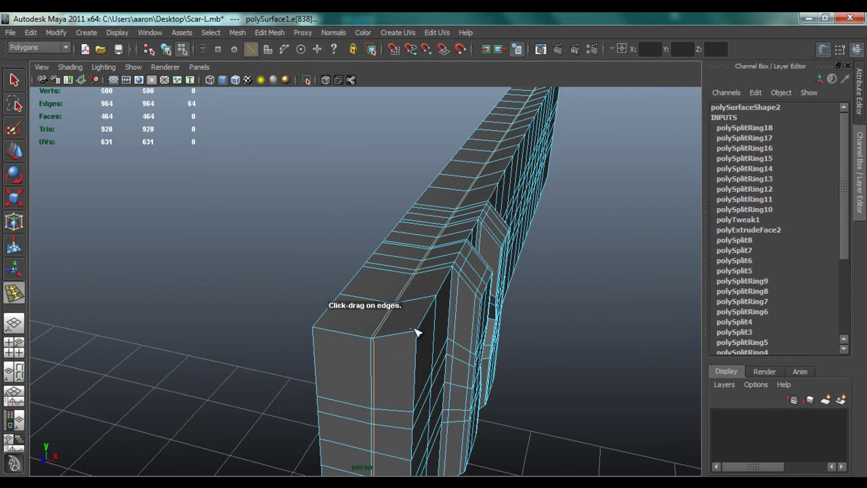
left_click(418, 332)
left_click(416, 334)
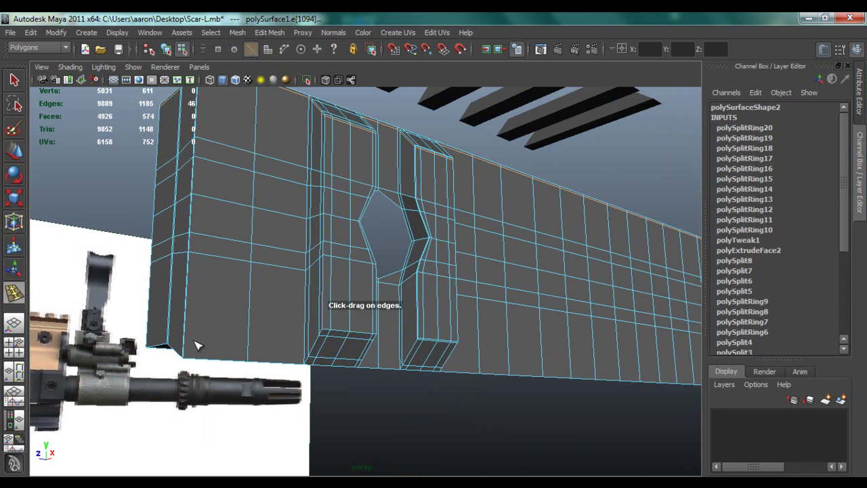
left_click_drag(195, 347, 184, 349)
Preview the smoothed rail in object mode and examine the raised blocks around the screw hole
key("3")
key("q")
right_click_drag(259, 270, 333, 250)
left_click(414, 408)
left_click_drag(414, 408, 373, 342, "alt")
left_click(833, 392)
mouse_move(562, 315)
left_mouse_down("alt")
mouse_move(534, 291)
mouse_move(561, 322)
left_mouse_up("alt")
scroll(440, 262, "up", 4)
left_click(439, 268)
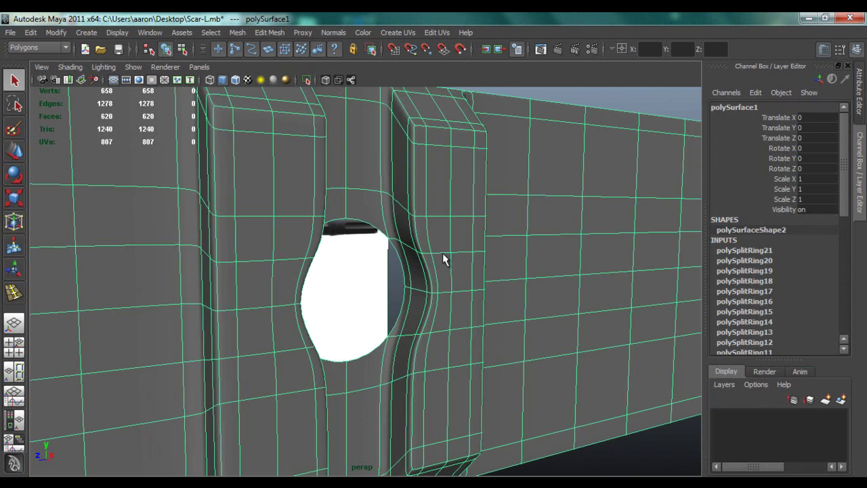
Compare the screw hole's outline with the side reference and inspect the blocks both smoothed and unsmoothed
key("1")
left_click_drag(412, 236, 346, 264, "alt")
key("space")
key("space")
scroll(412, 334, "up", 3)
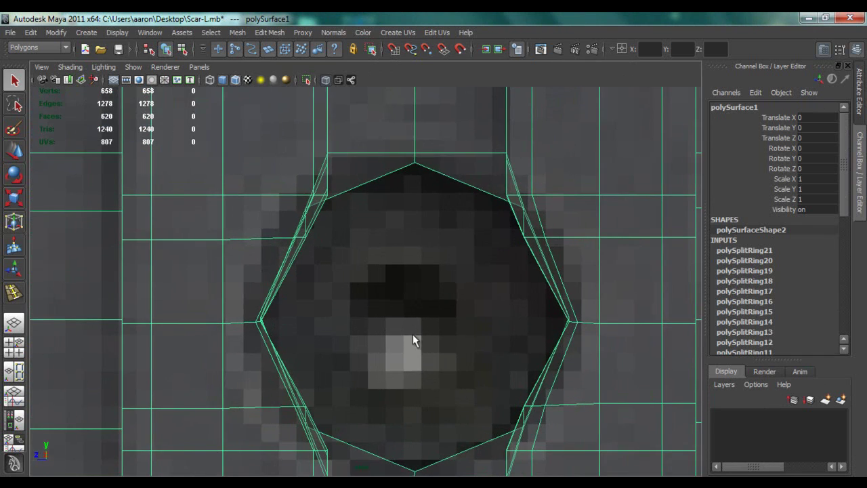
key("space")
key("space")
left_click_drag(398, 218, 340, 240, "alt")
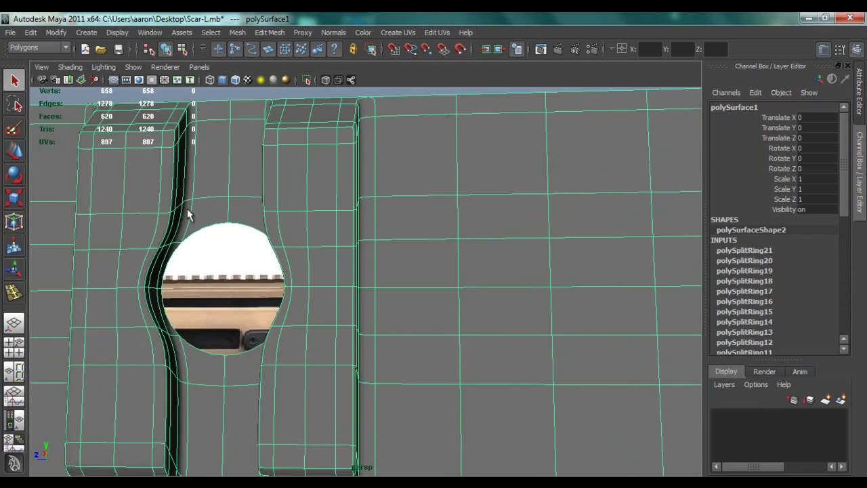
key("1")
left_click_drag(197, 220, 277, 235, "alt")
scroll(396, 318, "down", 2)
scroll(397, 318, "down", 1)
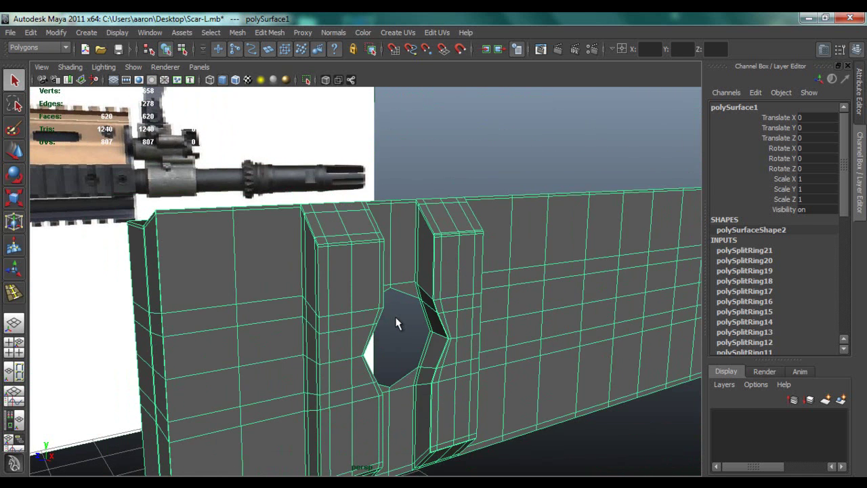
Undo the inserted edge loops, the block scaling and the face extrusion beside the screw hole
key("ctrl+z")
key("ctrl+z")
key("ctrl+z")
key("ctrl+z")
key("ctrl+z")
key("ctrl+z")
key("ctrl+z")
key("ctrl+z")
key("ctrl+z")
key("ctrl+z")
key("ctrl+z")
key("ctrl+z")
key("ctrl+z")
key("ctrl+z")
key("ctrl+z")
key("ctrl+z")
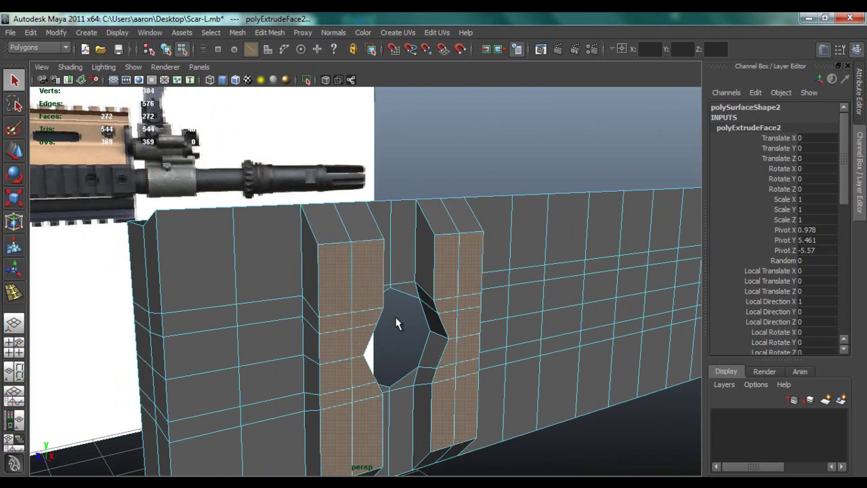
key("ctrl+z")
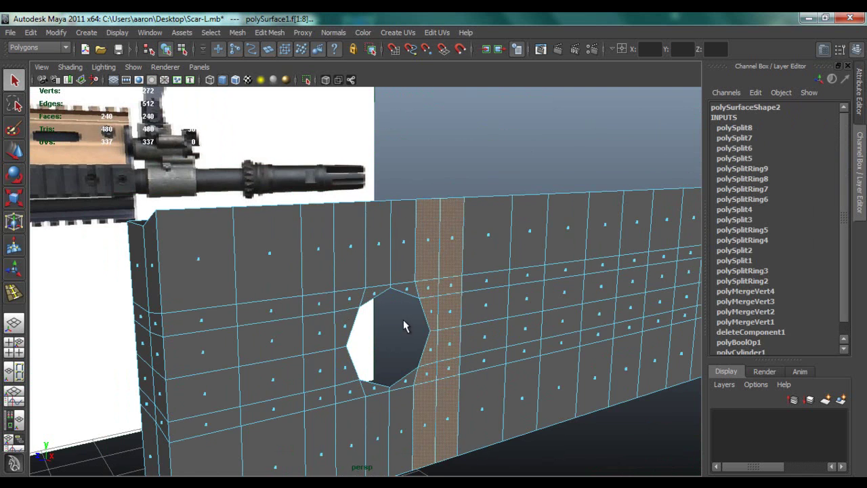
Select the rail's outer faces in all columns around the rear screw hole, leaving out the back and edge faces
scroll(449, 347, "down", 3)
left_click_drag(449, 347, 414, 350, "alt")
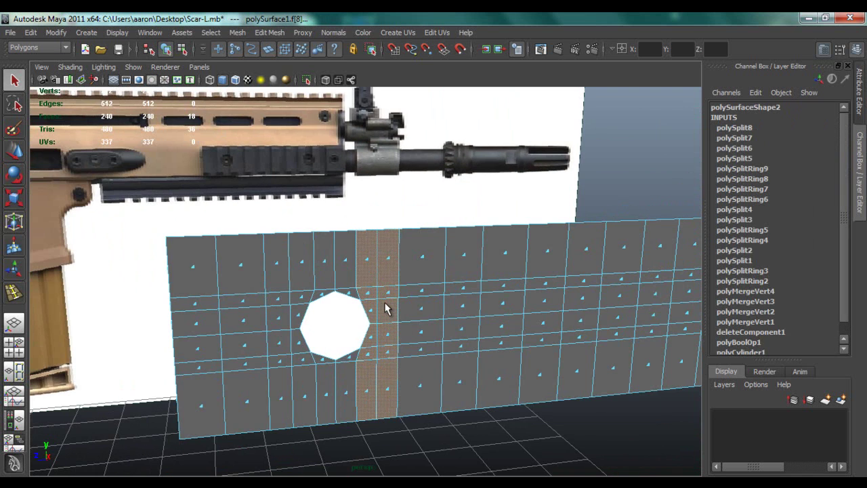
key("space")
key("space")
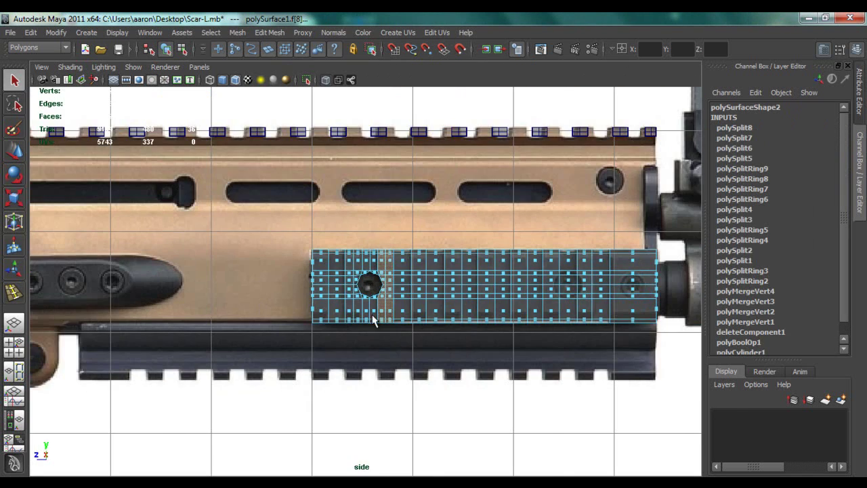
scroll(423, 313, "up", 2)
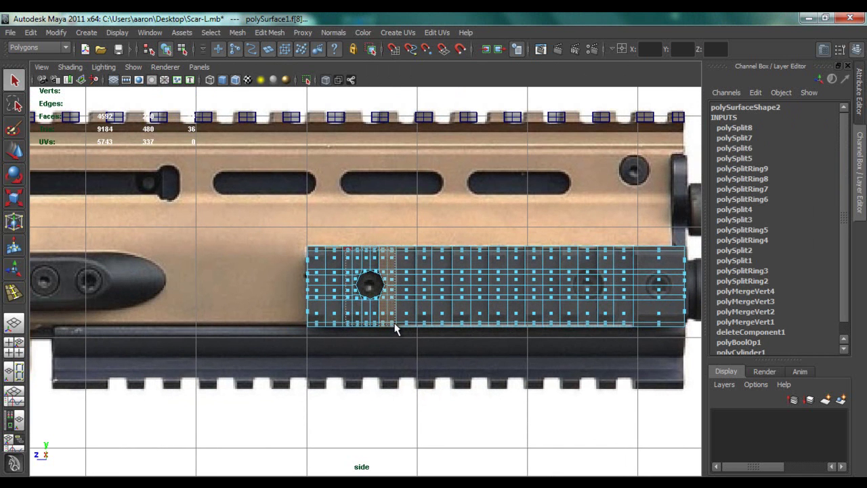
left_click_drag(395, 324, 396, 325)
key("space")
key("space")
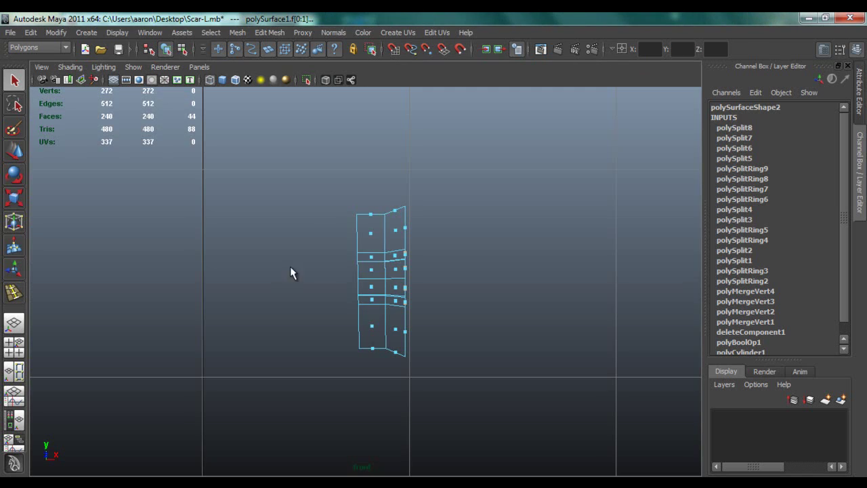
key("space")
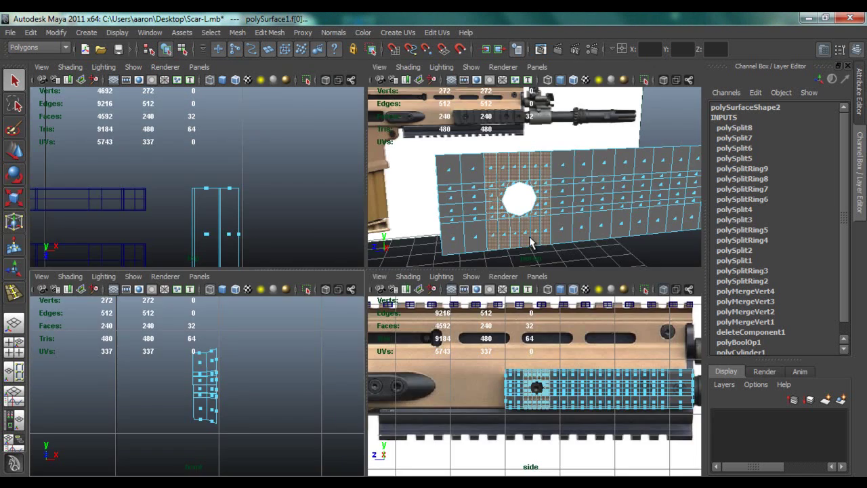
key("space")
left_click_drag(391, 283, 348, 287, "alt")
Duplicate the selected faces around the screw hole as a separate patch and center its pivot
right_click(353, 282, "shift")
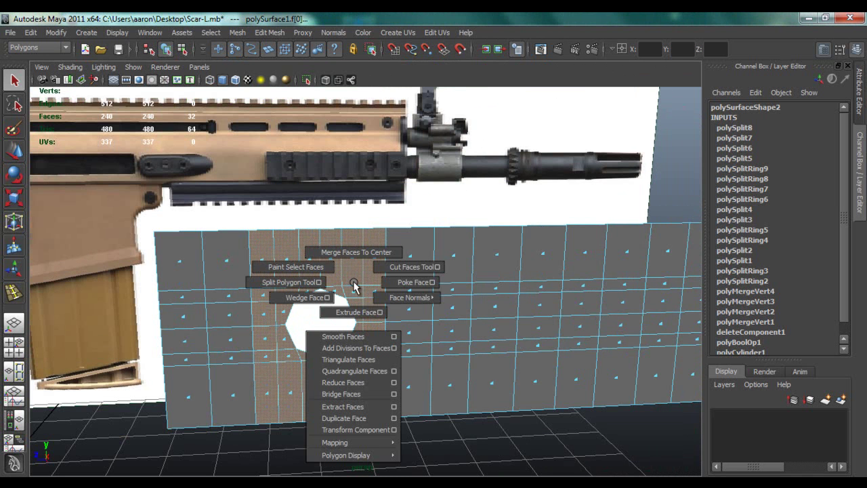
right_click_drag(353, 282, 361, 420, "shift")
left_click(55, 32)
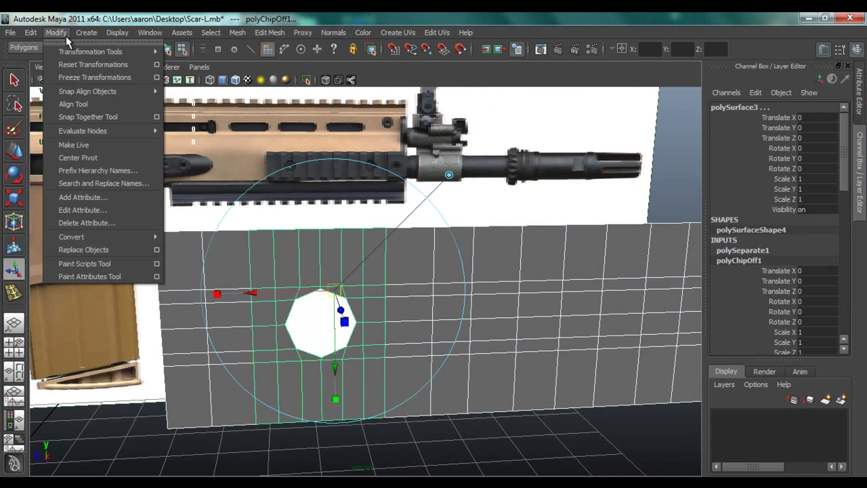
left_click(104, 160)
Select the duplicated patch as an object and slide it lengthwise along the rail away from the original hole
right_click_drag(363, 255, 415, 215)
left_click(403, 266)
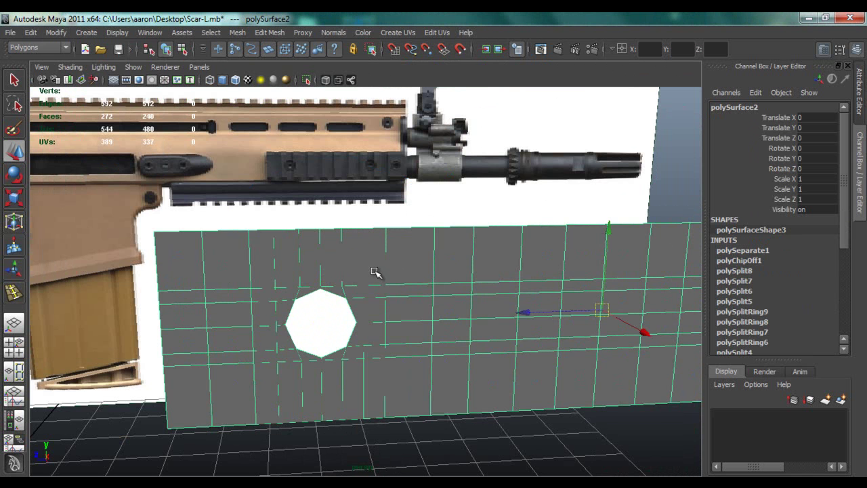
left_click_drag(368, 256, 393, 283)
right_click_drag(432, 288, 400, 295, "alt")
left_click_drag(400, 296, 468, 310, "alt")
left_click_drag(339, 360, 423, 336)
Align the duplicated patch over the middle screw in the side reference, at Translate Z -1.974
key("space")
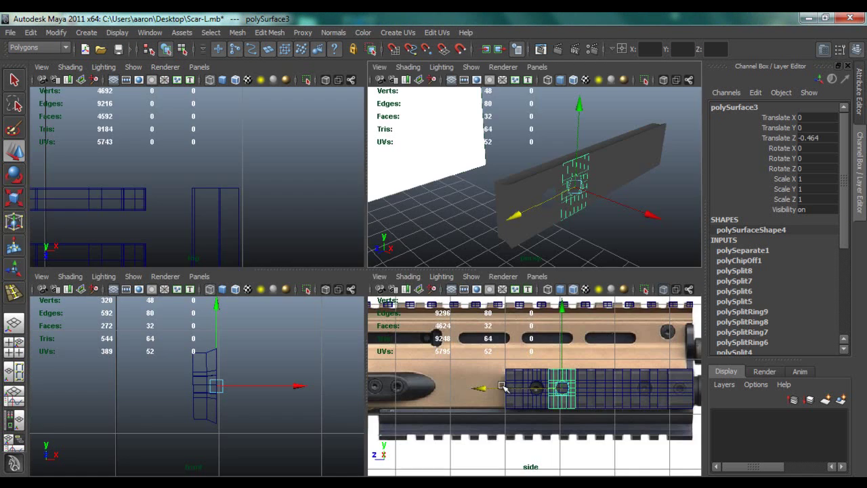
key("space")
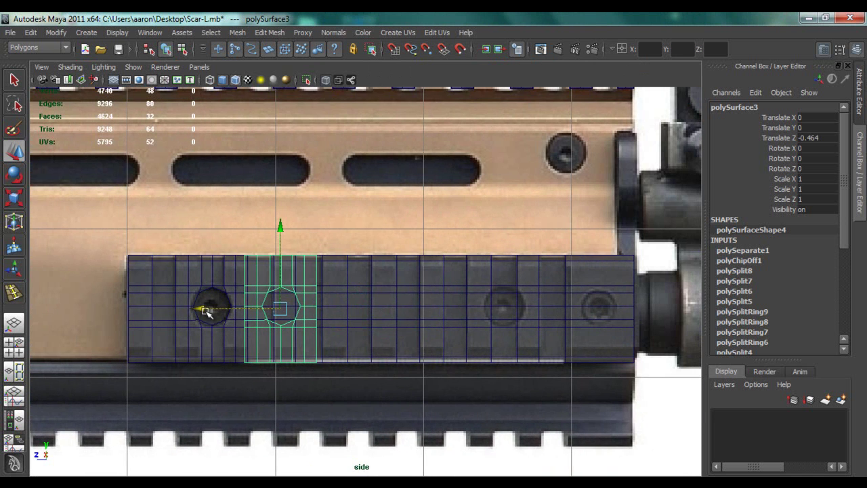
left_click_drag(205, 310, 426, 310)
key("f")
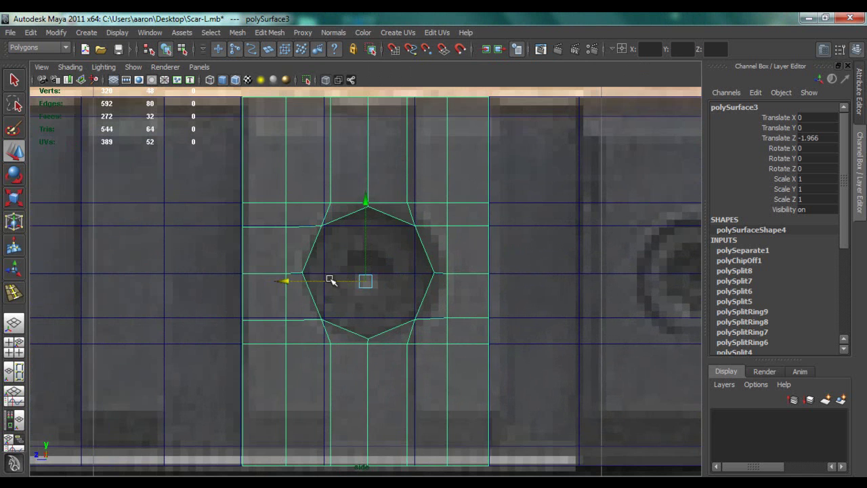
left_click(296, 284)
key("ctrl+z")
left_click_drag(285, 282, 288, 282)
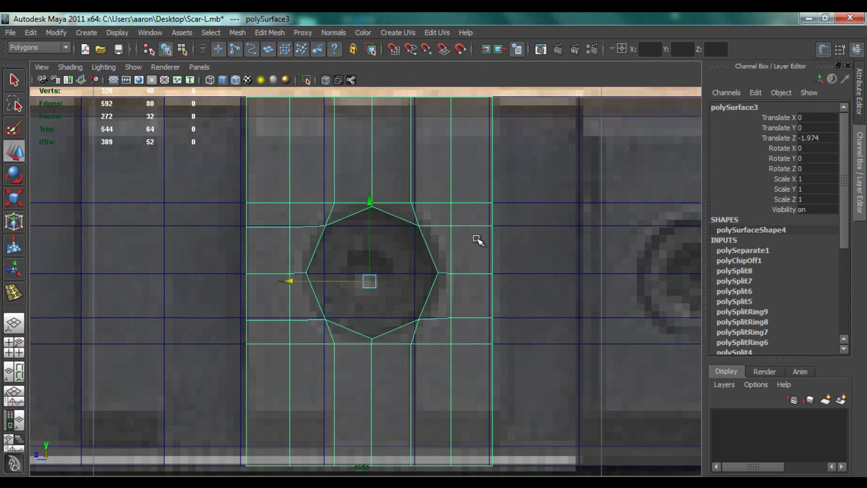
Move the rail's vertex columns on both sides of the middle screw into line with the patch's outer edges
scroll(472, 271, "down", 5)
right_click_drag(531, 217, 490, 206)
left_click_drag(406, 349, 407, 348)
scroll(379, 309, "up", 3)
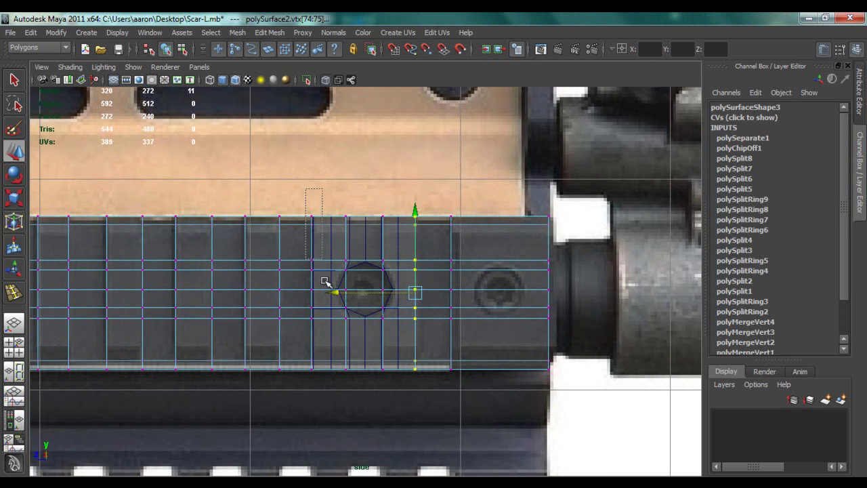
left_click_drag(322, 334, 311, 372)
left_click_drag(230, 292, 319, 284)
Select only the rail's outer faces overlapped by the duplicated hole patch and delete them
key("F11")
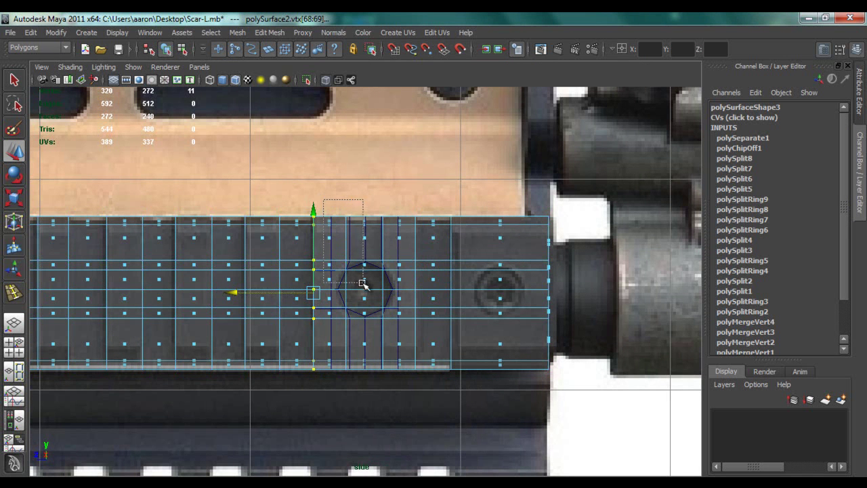
left_click_drag(407, 365, 415, 369)
key("space")
key("space")
key("space")
key("space")
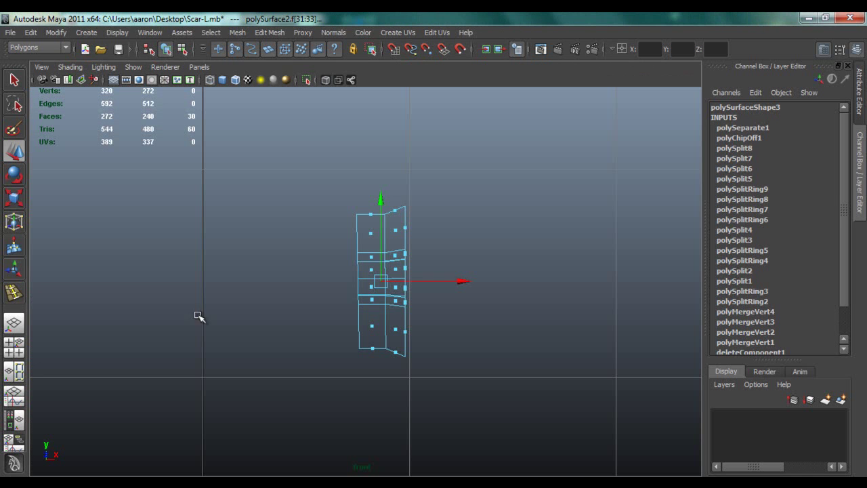
left_click_drag(395, 380, 397, 382)
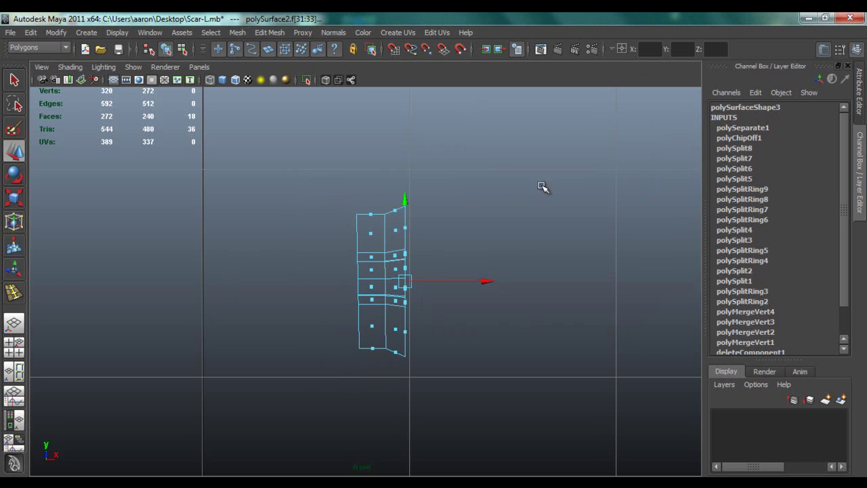
key("space")
key("space")
key("Delete")
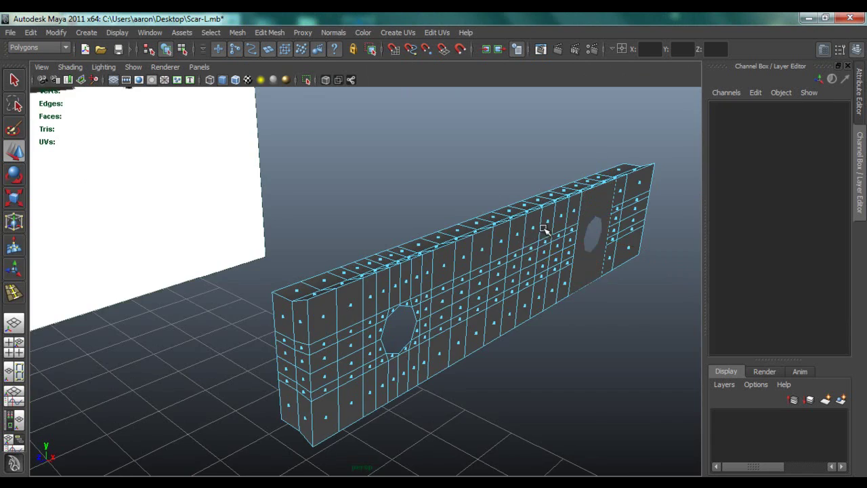
Combine the duplicated hole patch and the rail into one mesh
left_click_drag(546, 227, 652, 268, "alt")
middle_click_drag(652, 267, 410, 256, "alt")
left_click_drag(410, 257, 438, 278, "alt")
left_click(429, 223)
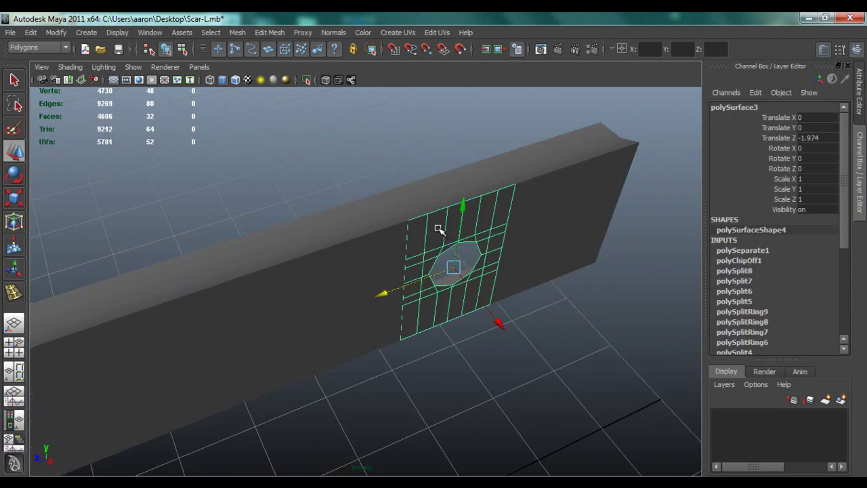
left_click(389, 251, "shift")
right_click_drag(389, 251, 388, 268, "shift")
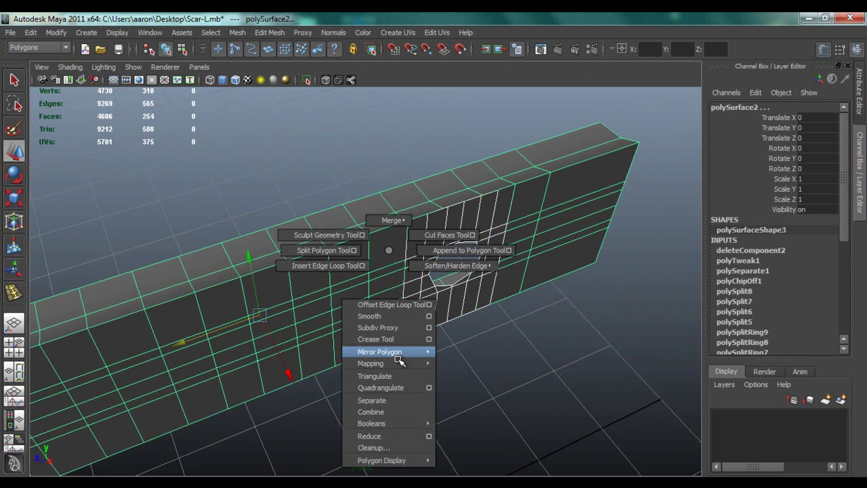
right_click_drag(402, 385, 391, 412, "shift")
key("space")
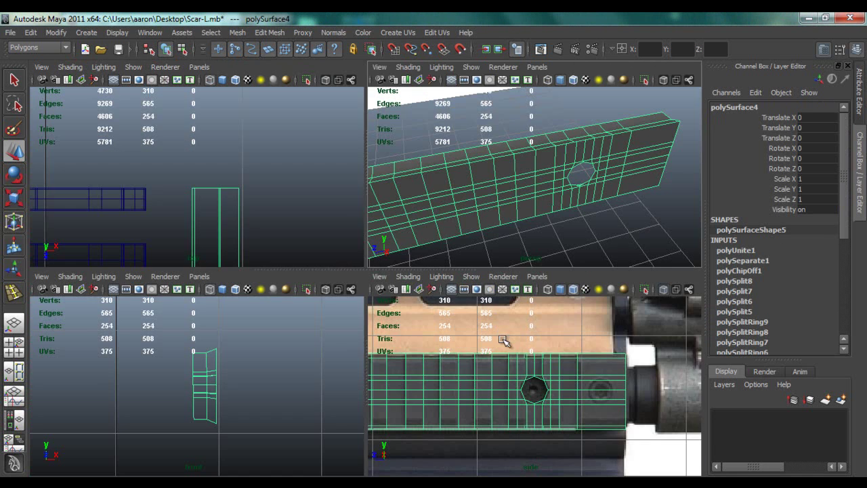
Delete the redundant vertical edge loops on both sides of the middle screw hole in the rail's outer face
key("space")
right_click_drag(320, 255, 265, 249)
left_click_drag(295, 184, 430, 445)
key("f")
key("space")
key("space")
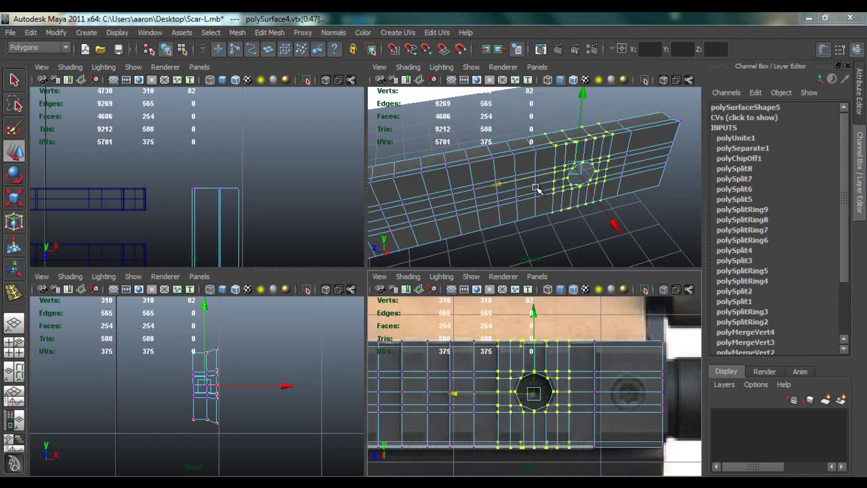
left_click_drag(496, 209, 505, 252, "alt")
key("q")
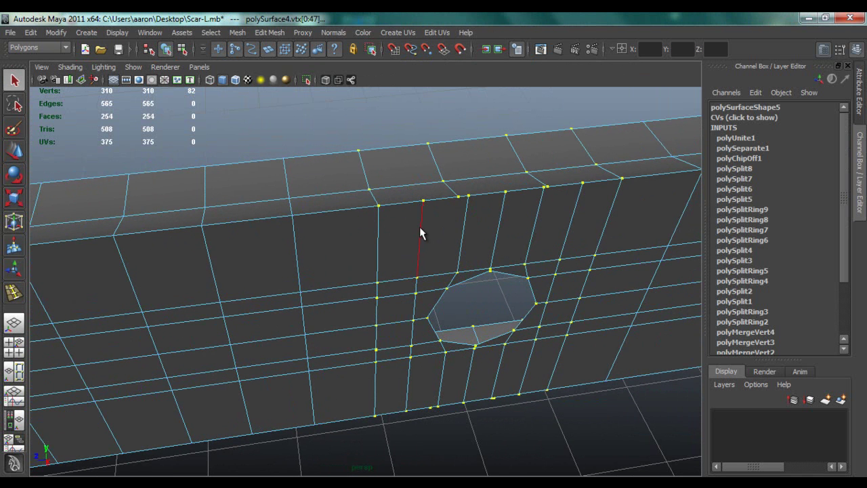
double_click(419, 226)
double_click(571, 211, "shift")
right_click_drag(572, 211, 538, 225, "shift")
left_click_drag(538, 227, 497, 236, "alt")
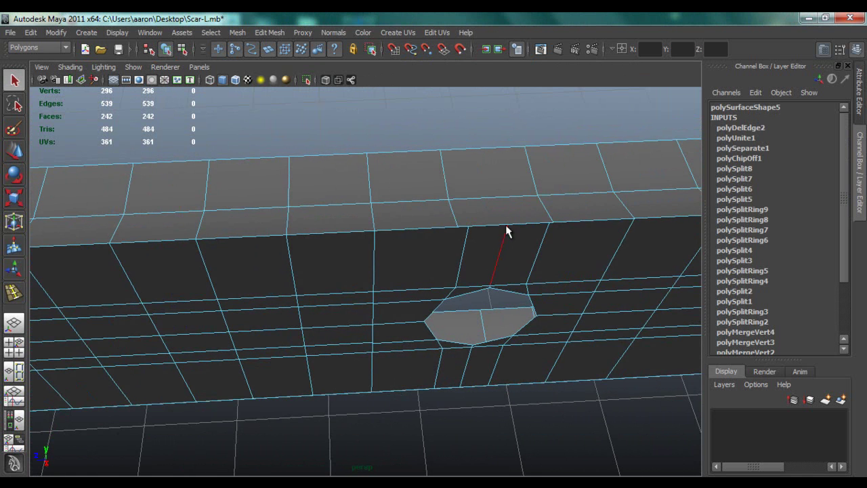
Insert edge loops across the rail's upper and lower lips in line with the middle screw hole's central vertical edge
right_click_drag(515, 201, 496, 200, "shift")
left_click_drag(502, 197, 498, 202)
left_click_drag(527, 232, 520, 119, "alt")
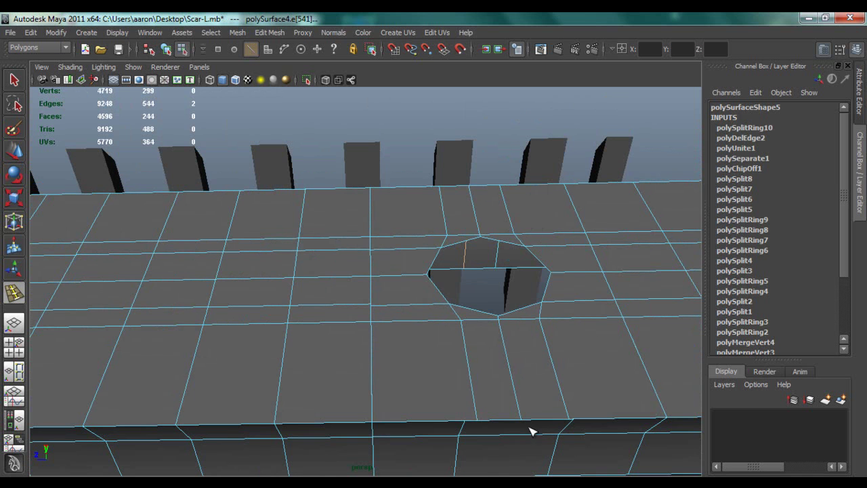
key("ctrl+z")
left_click_drag(522, 420, 579, 452)
middle_click_drag(581, 452, 521, 304, "alt")
key("w")
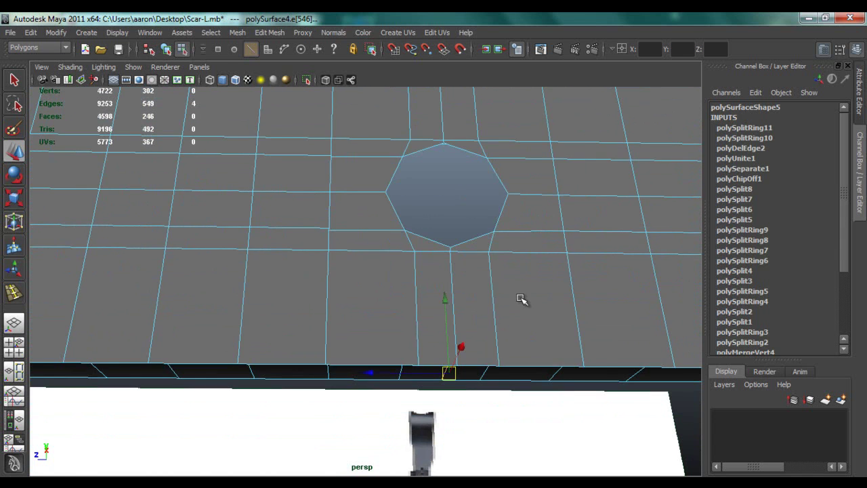
Merge the two lower lip vertices beside the middle hole's central edge into the adjacent vertices of the hole patch
right_click_drag(521, 301, 569, 264)
right_click_drag(525, 288, 505, 280, "shift")
left_click_drag(508, 285, 540, 319, "alt")
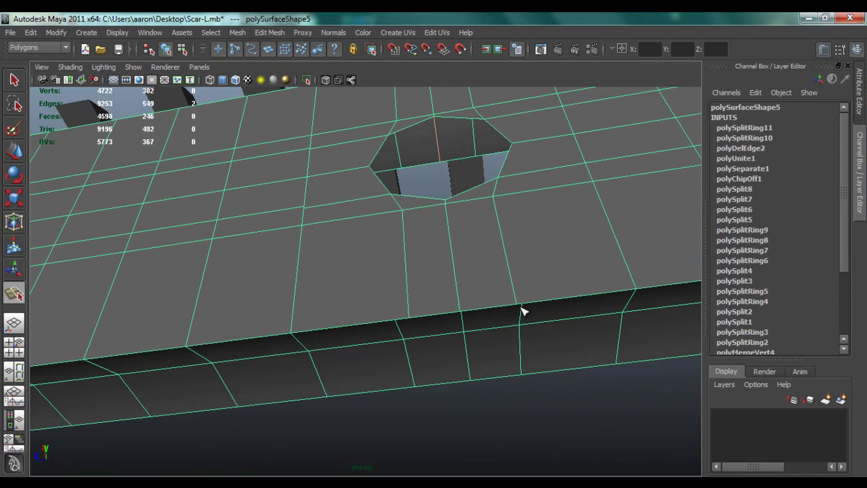
key("q")
left_click(560, 272)
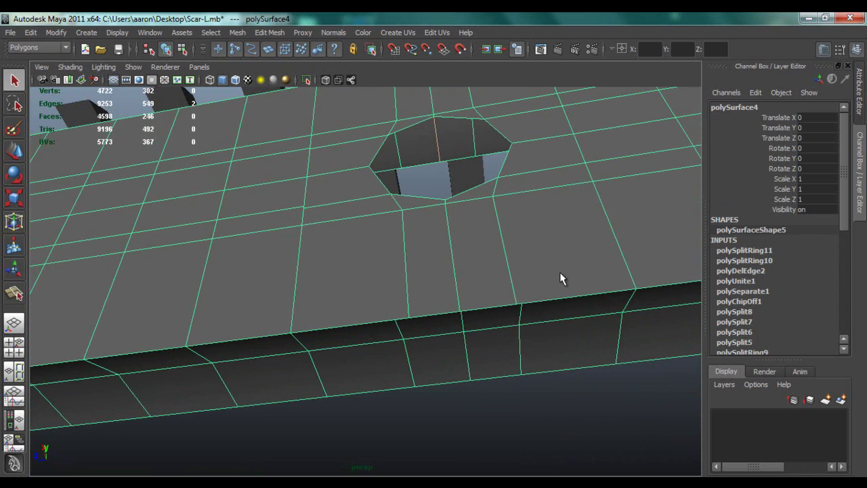
mouse_move(560, 272)
right_mouse_down("shift")
mouse_move(553, 248)
mouse_move(545, 273)
right_mouse_up("shift")
left_click(519, 302)
left_click(409, 316)
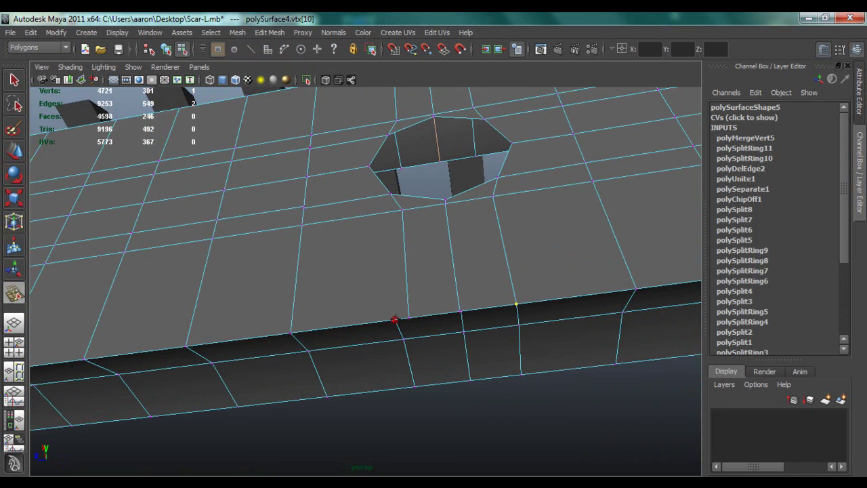
left_click(409, 318)
left_click_drag(523, 285, 536, 402, "alt")
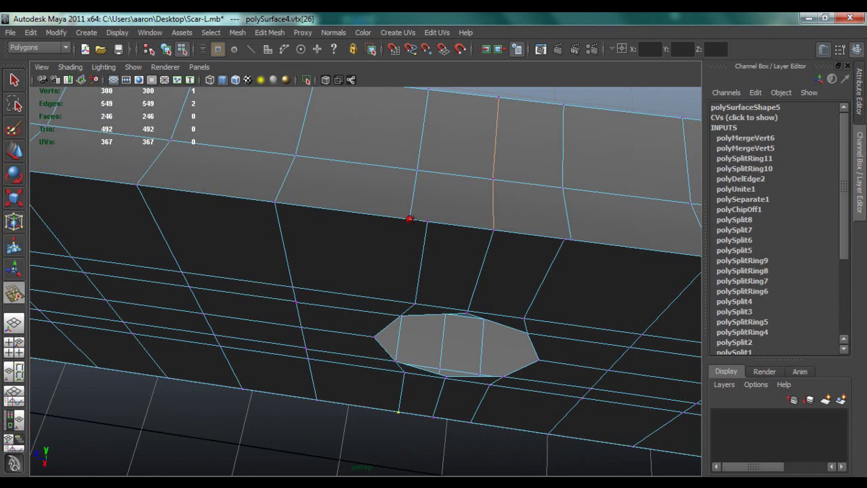